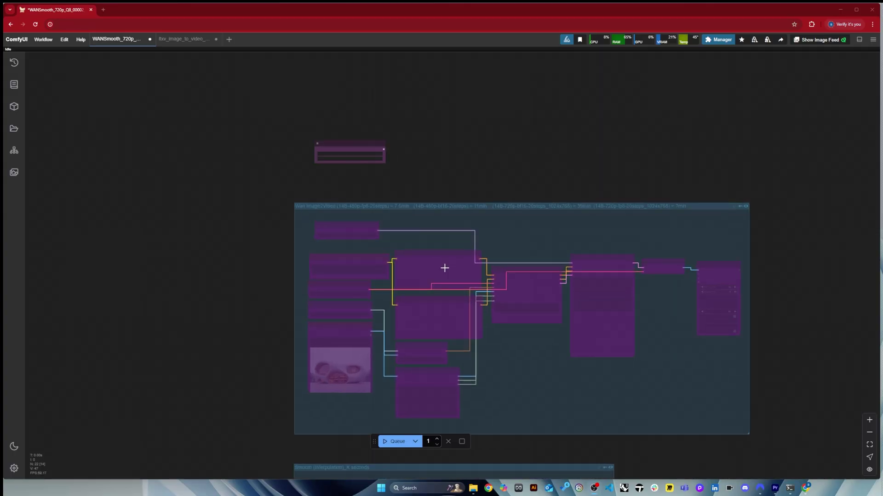
{"action": "scroll", "coordinate": [321, 202], "scroll_direction": "up", "scroll_amount": 1}
- Point out the Load CLIP, positive prompt and Load Image nodes, highlighting the prompt text
{"action": "scroll", "coordinate": [188, 129], "scroll_direction": "down", "scroll_amount": 5}
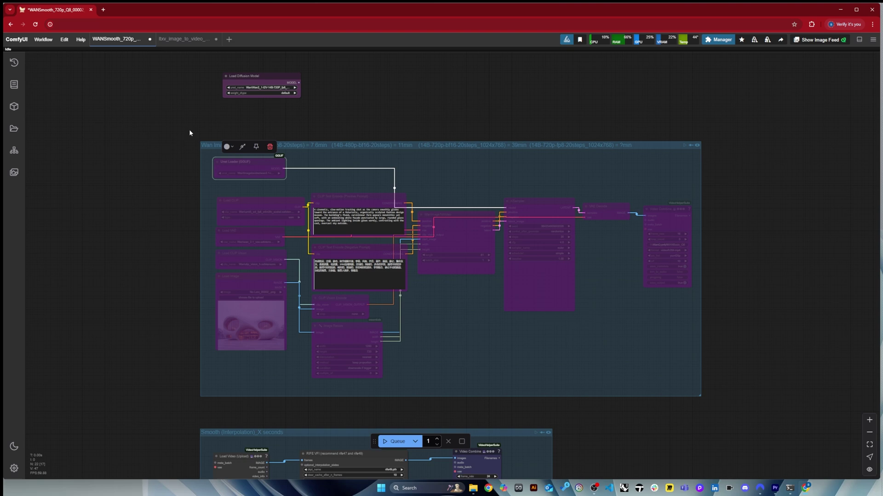
{"action": "scroll", "coordinate": [482, 92], "scroll_direction": "down", "scroll_amount": 3}
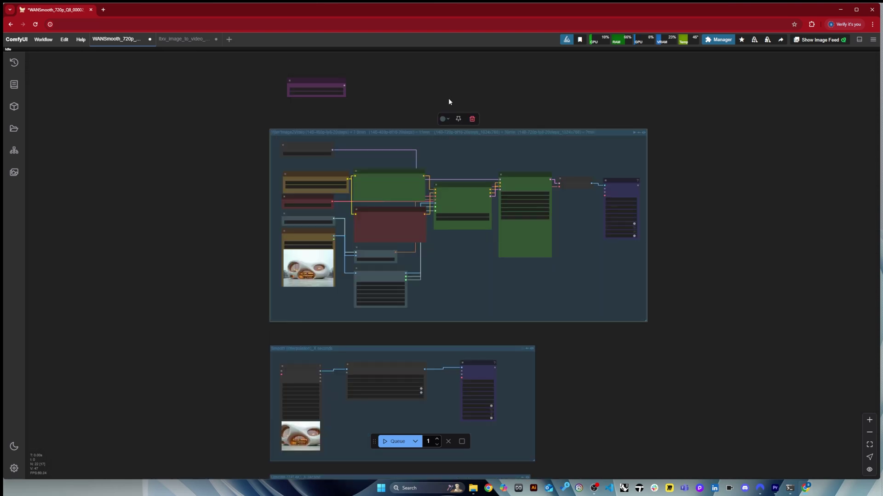
{"action": "scroll", "coordinate": [432, 106], "scroll_direction": "up", "scroll_amount": 6}
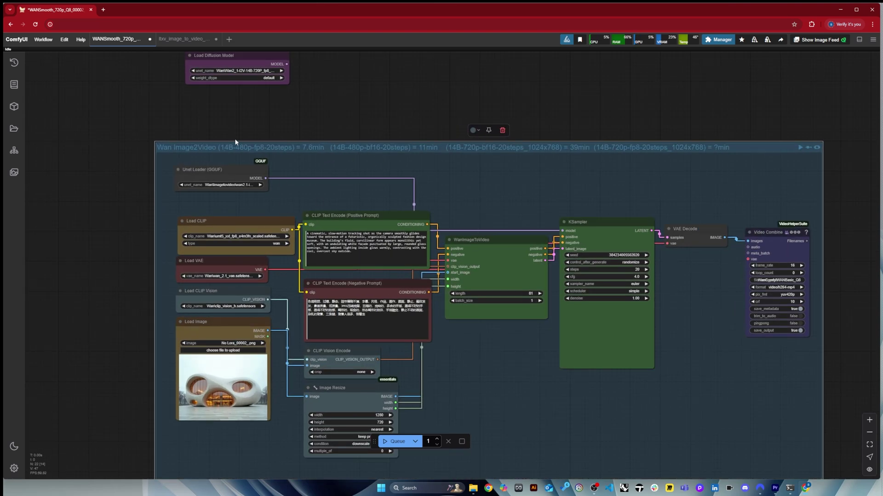
{"action": "left_click_drag", "start_coordinate": [243, 233], "coordinate": [243, 225]}
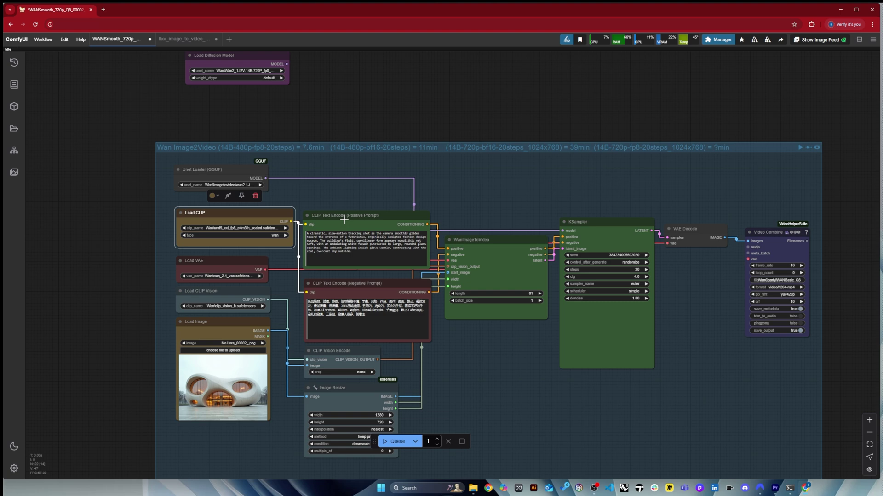
{"action": "left_click_drag", "start_coordinate": [344, 220], "coordinate": [347, 211]}
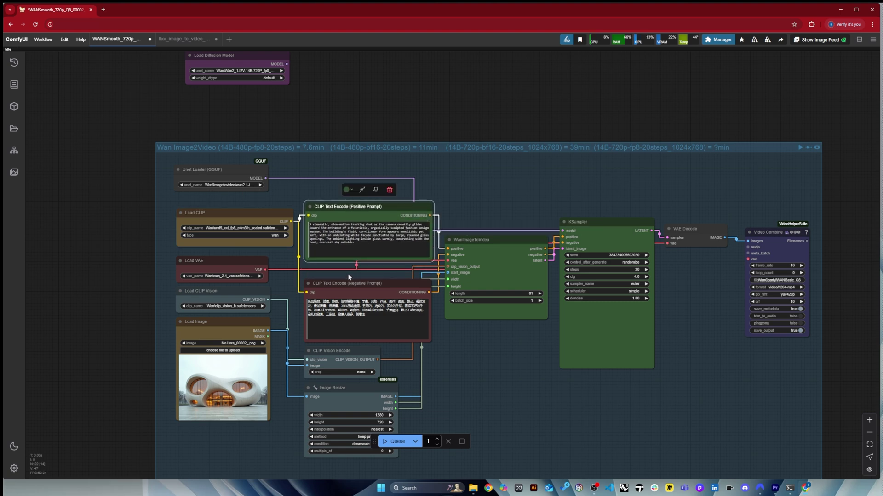
{"action": "left_click_drag", "start_coordinate": [363, 245], "coordinate": [291, 221]}
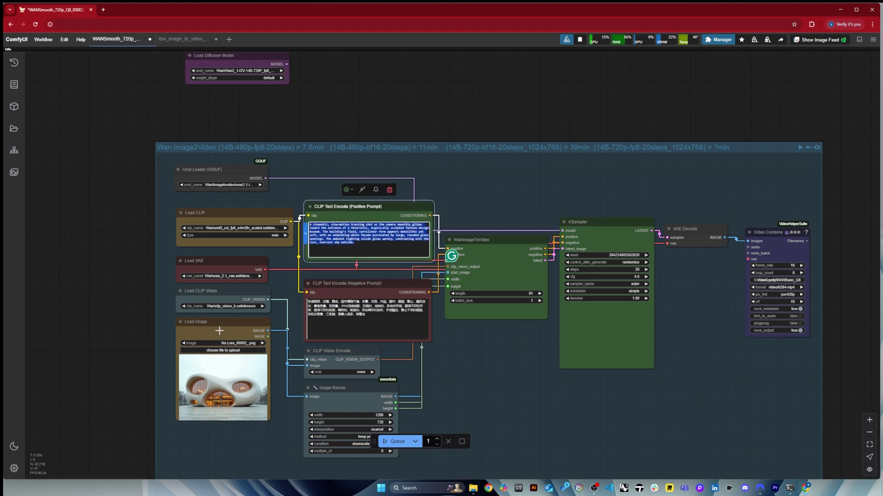
{"action": "left_click_drag", "start_coordinate": [220, 330], "coordinate": [219, 337]}
- Point out the Load CLIP Vision, Unet Loader (GGUF) and Load Diffusion Model nodes
{"action": "scroll", "coordinate": [192, 177], "scroll_direction": "down", "scroll_amount": 3}
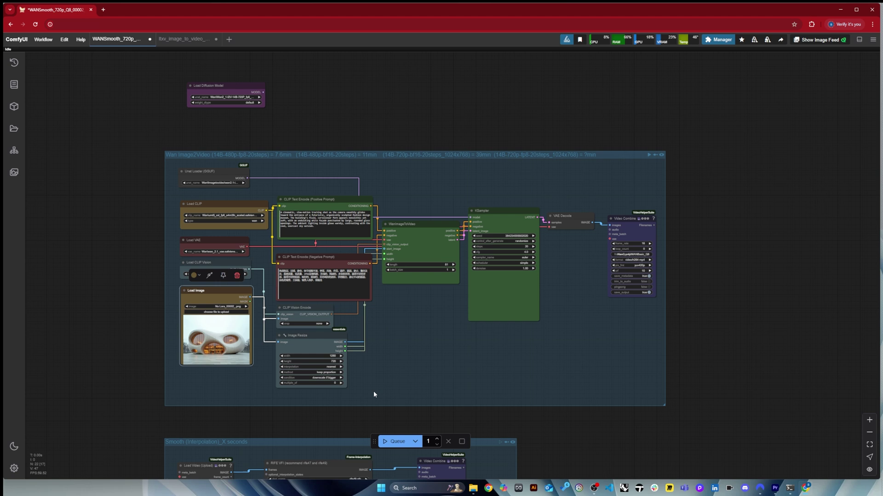
{"action": "scroll", "coordinate": [374, 395], "scroll_direction": "up", "scroll_amount": 3}
{"action": "left_click", "coordinate": [57, 351]}
{"action": "left_click_drag", "start_coordinate": [171, 224], "coordinate": [168, 280]}
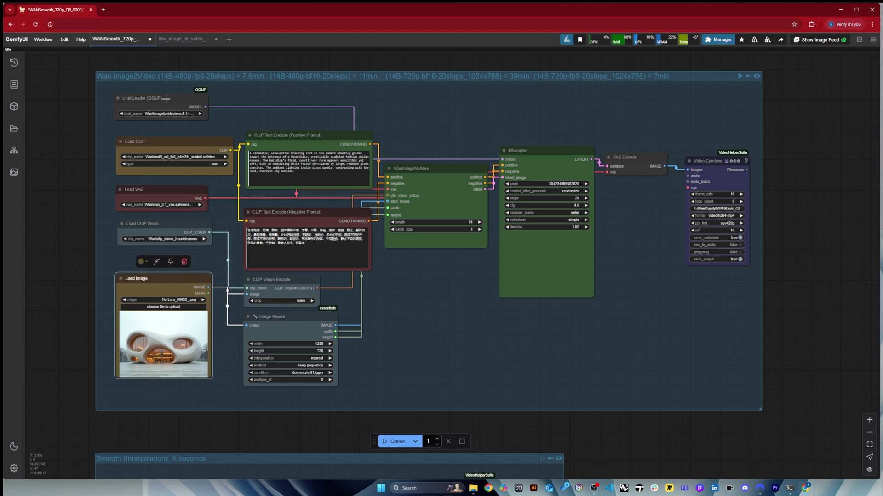
{"action": "left_click_drag", "start_coordinate": [165, 98], "coordinate": [138, 102]}
{"action": "scroll", "coordinate": [222, 333], "scroll_direction": "down", "scroll_amount": 2}
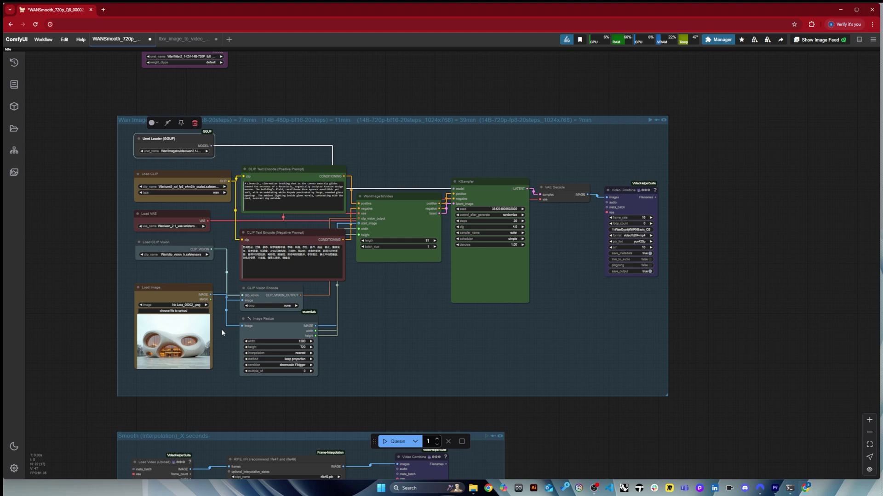
{"action": "scroll", "coordinate": [179, 317], "scroll_direction": "down", "scroll_amount": 2}
{"action": "scroll", "coordinate": [184, 104], "scroll_direction": "up", "scroll_amount": 3}
{"action": "left_click_drag", "start_coordinate": [199, 107], "coordinate": [198, 134]}
{"action": "scroll", "coordinate": [189, 171], "scroll_direction": "up", "scroll_amount": 2}
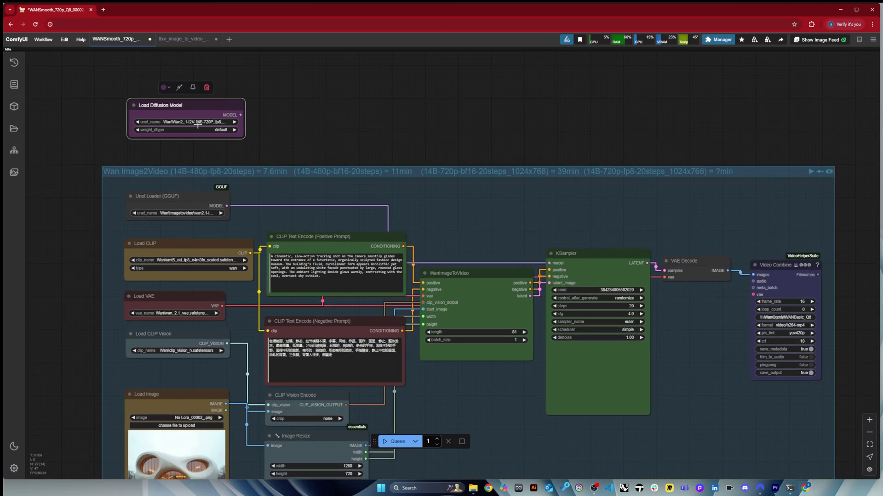
{"action": "scroll", "coordinate": [215, 131], "scroll_direction": "up", "scroll_amount": 2}
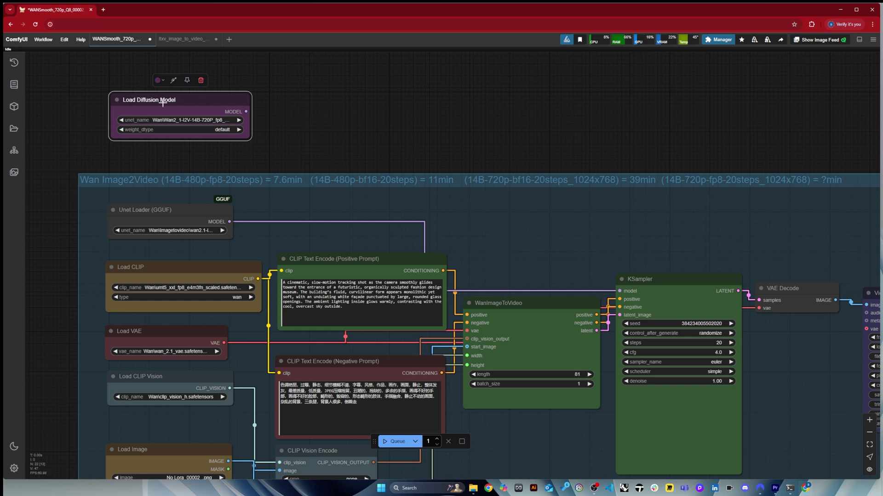
{"action": "mouse_move", "coordinate": [174, 210]}
{"action": "left_mouse_down"}
{"action": "mouse_move", "coordinate": [279, 209]}
{"action": "mouse_move", "coordinate": [167, 214]}
{"action": "left_mouse_up"}
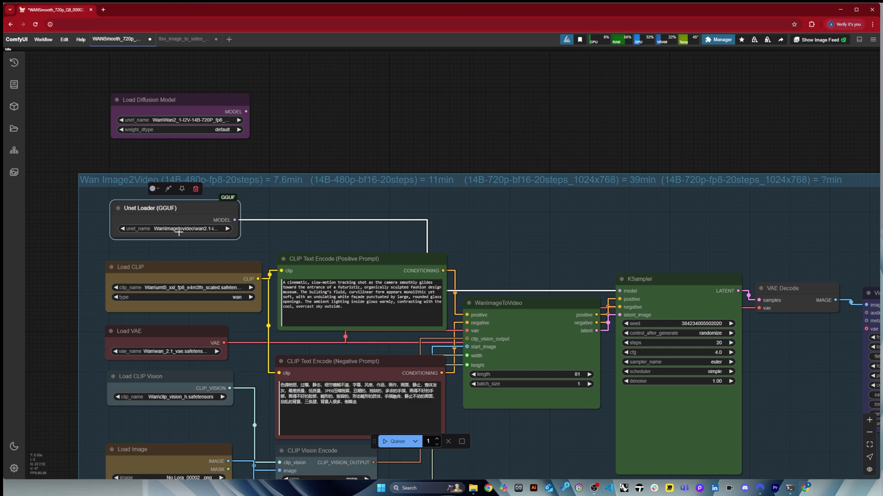
- Select the positive prompt, Load CLIP, Load VAE and Image Resize nodes, nudging Load CLIP slightly
{"action": "scroll", "coordinate": [118, 177], "scroll_direction": "down", "scroll_amount": 5}
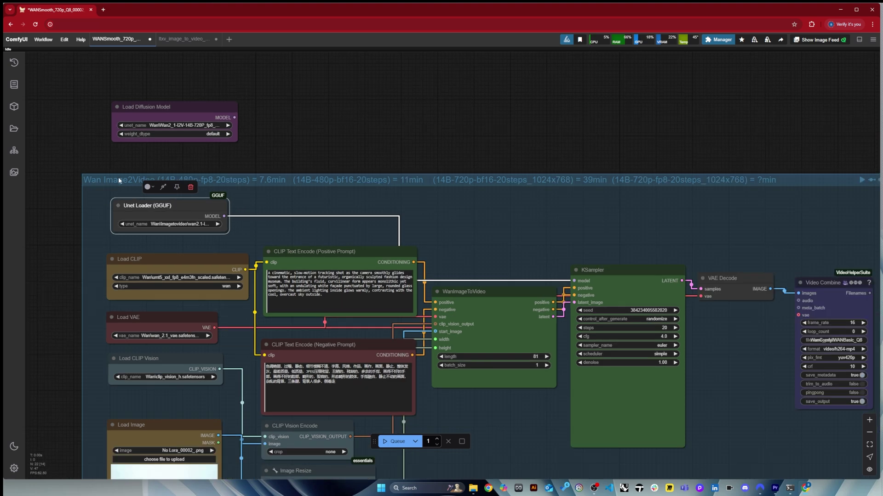
{"action": "scroll", "coordinate": [152, 223], "scroll_direction": "up", "scroll_amount": 3}
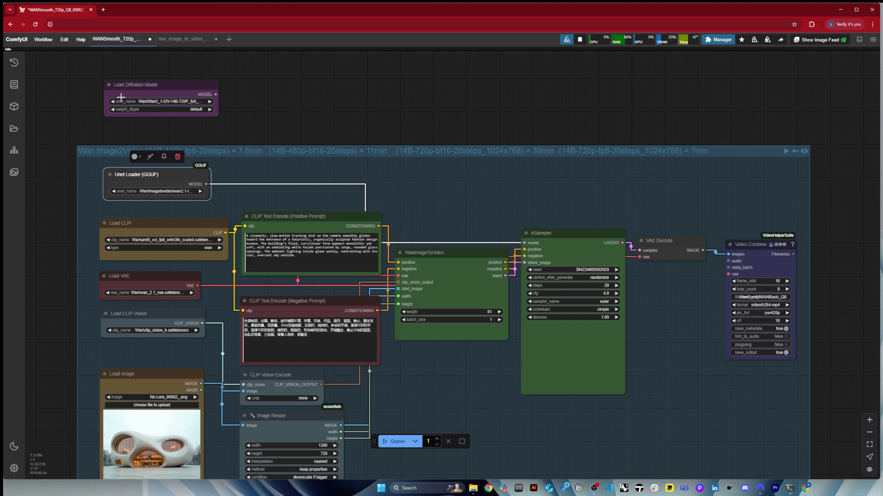
{"action": "scroll", "coordinate": [121, 98], "scroll_direction": "down", "scroll_amount": 2}
{"action": "scroll", "coordinate": [169, 245], "scroll_direction": "up", "scroll_amount": 2}
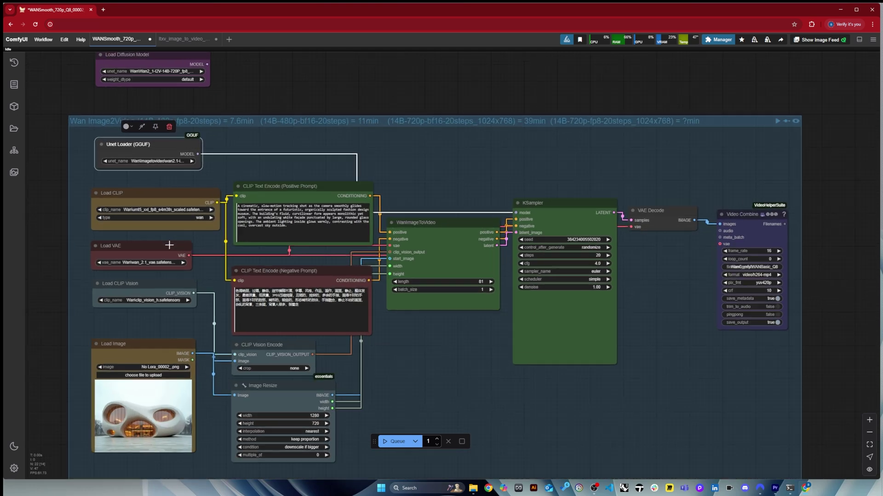
{"action": "left_click", "coordinate": [280, 212]}
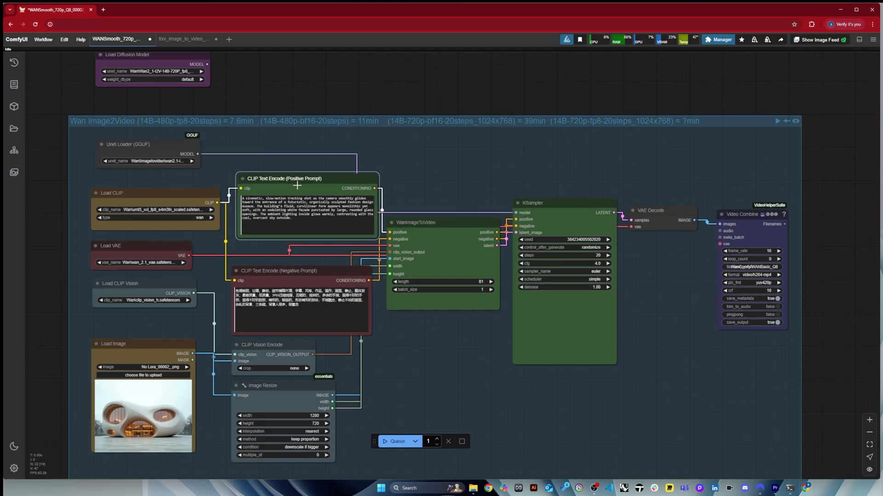
{"action": "left_click", "coordinate": [168, 202]}
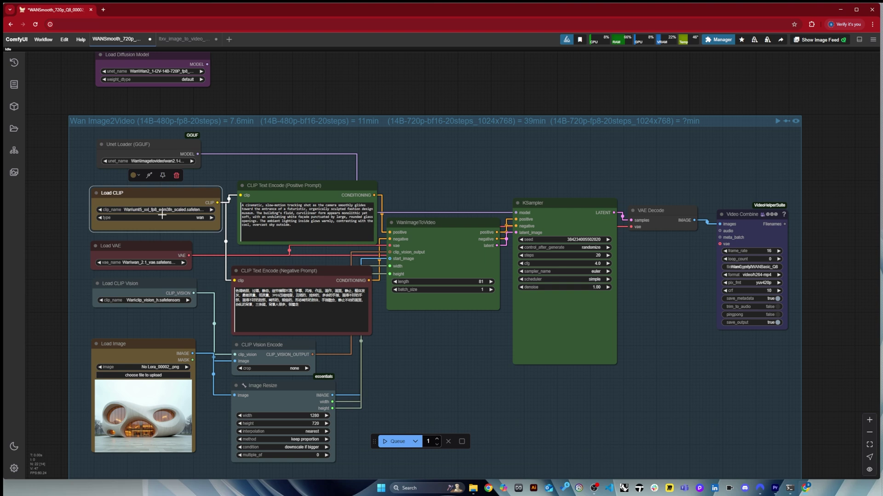
{"action": "left_click_drag", "start_coordinate": [161, 205], "coordinate": [164, 204]}
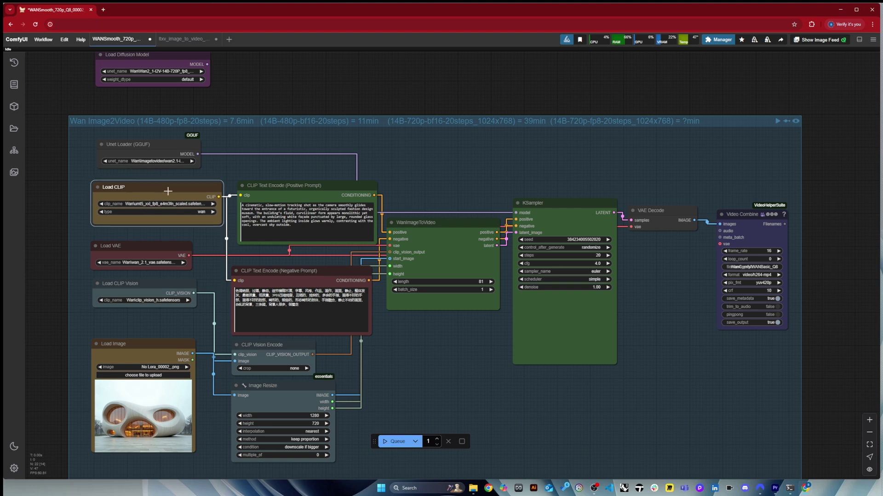
{"action": "left_click", "coordinate": [169, 197]}
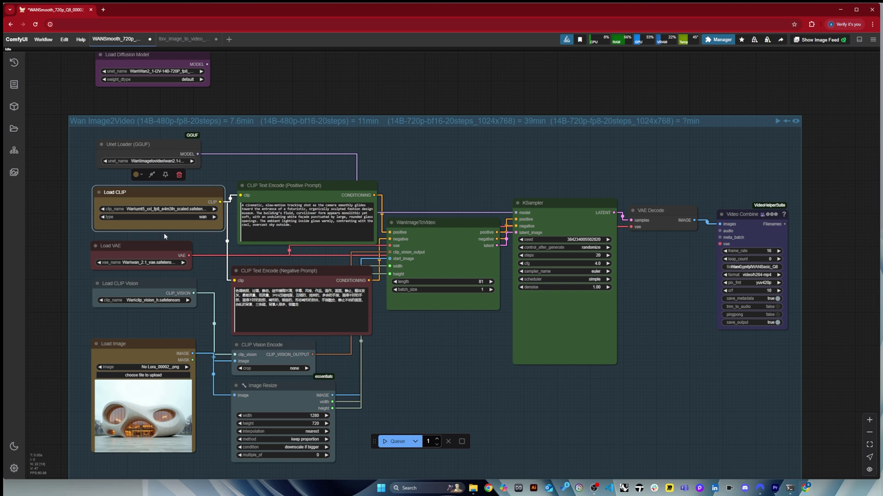
{"action": "left_click", "coordinate": [151, 252]}
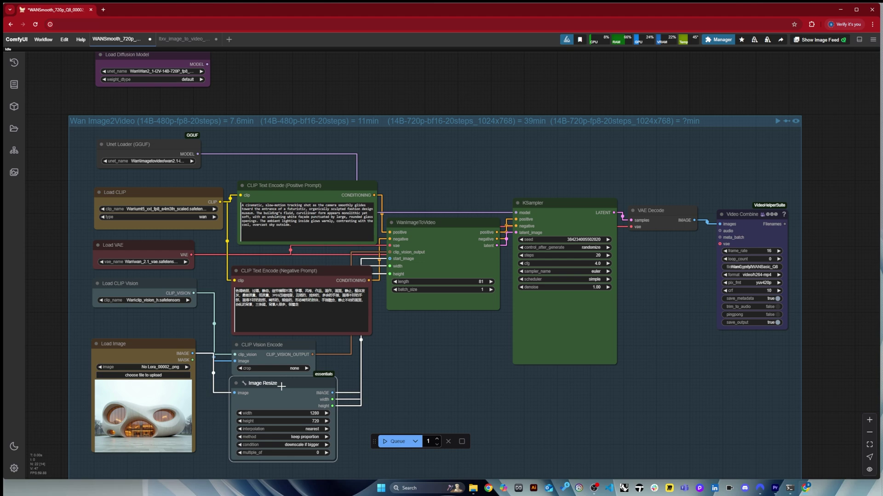
{"action": "left_click_drag", "start_coordinate": [284, 401], "coordinate": [282, 405]}
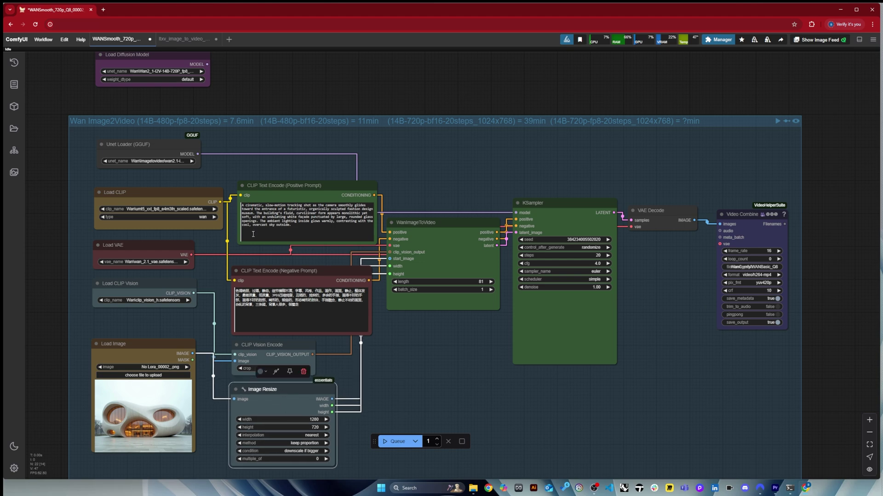
- Pick out the Video Combine node in the Wan workflow
{"action": "scroll", "coordinate": [253, 235], "scroll_direction": "down", "scroll_amount": 3}
{"action": "scroll", "coordinate": [354, 371], "scroll_direction": "up", "scroll_amount": 5}
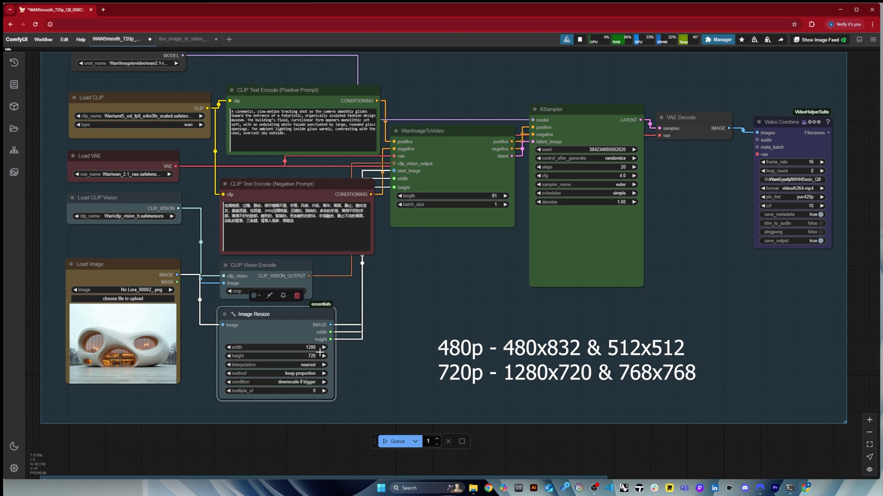
{"action": "scroll", "coordinate": [382, 395], "scroll_direction": "down", "scroll_amount": 2}
{"action": "scroll", "coordinate": [429, 232], "scroll_direction": "up", "scroll_amount": 2}
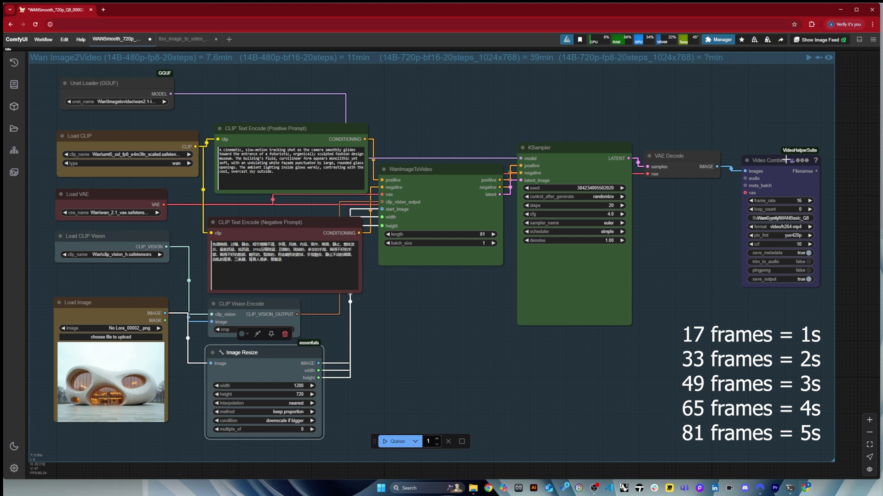
{"action": "left_click_drag", "start_coordinate": [786, 159], "coordinate": [788, 156]}
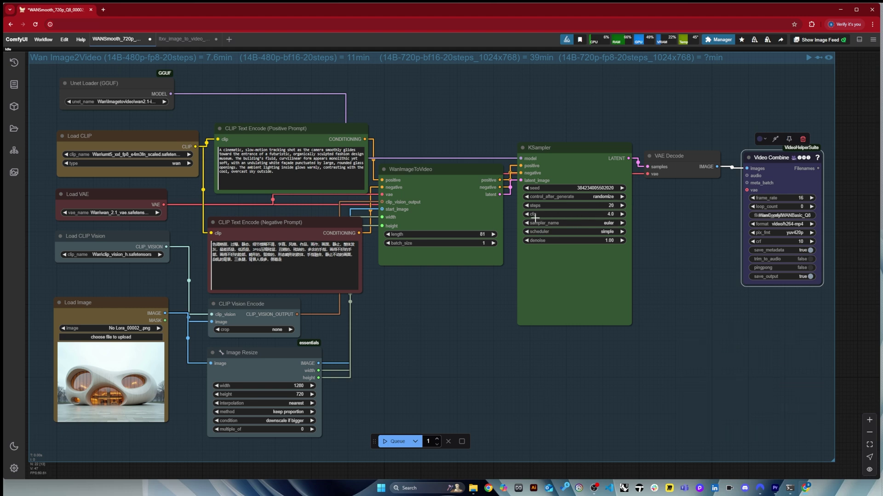
- Review the sampler list and keep euler as the sampler
{"action": "scroll", "coordinate": [597, 223], "scroll_direction": "up", "scroll_amount": 6}
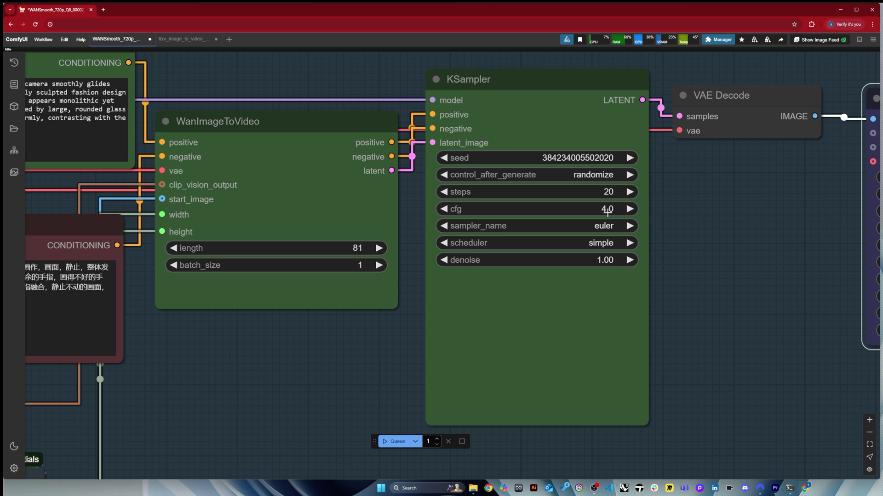
{"action": "scroll", "coordinate": [603, 216], "scroll_direction": "down", "scroll_amount": 3}
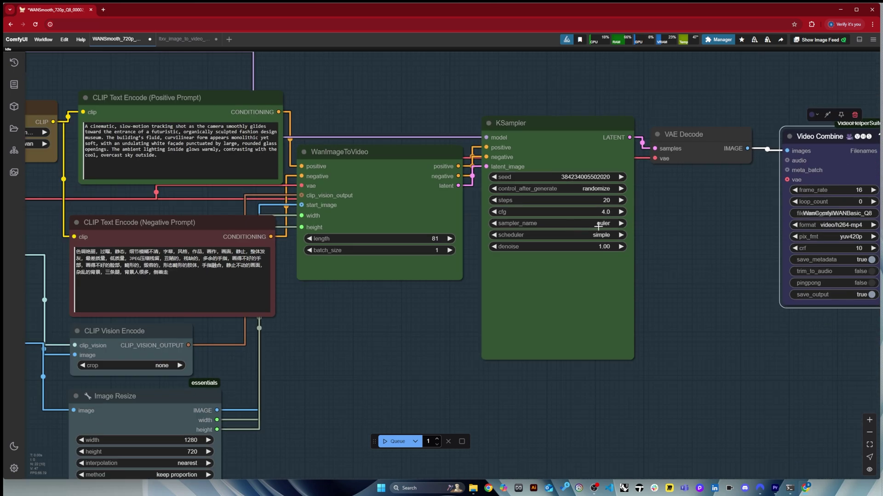
{"action": "left_click", "coordinate": [602, 225]}
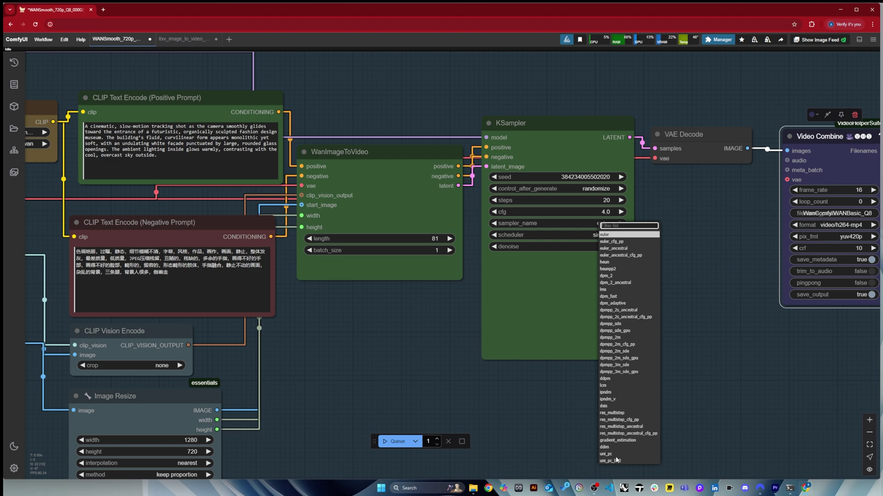
{"action": "left_click", "coordinate": [554, 282]}
{"action": "scroll", "coordinate": [580, 259], "scroll_direction": "down", "scroll_amount": 5}
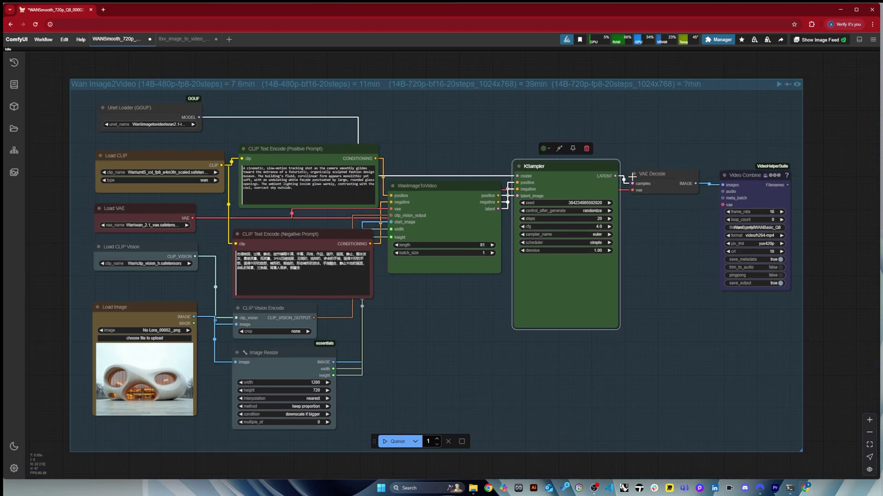
{"action": "scroll", "coordinate": [622, 241], "scroll_direction": "up", "scroll_amount": 3}
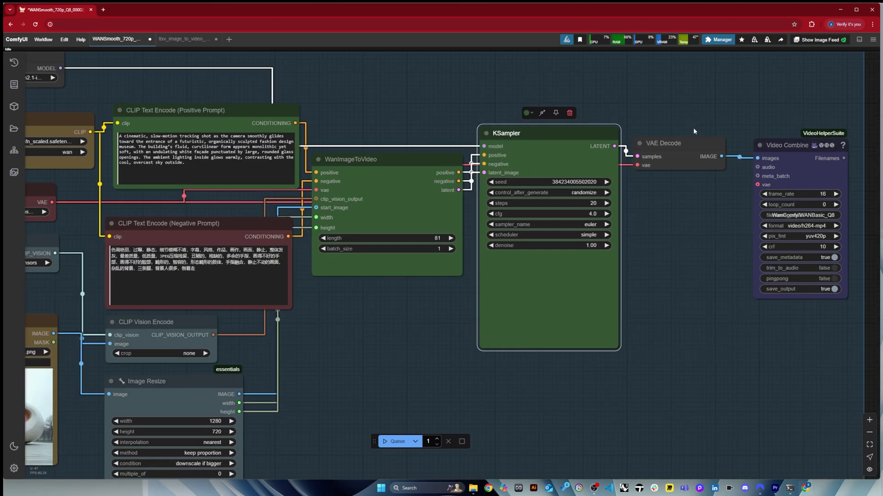
- Nudge the RIFE VFI node a few pixels down and right within the Smooth group
{"action": "scroll", "coordinate": [710, 104], "scroll_direction": "down", "scroll_amount": 2}
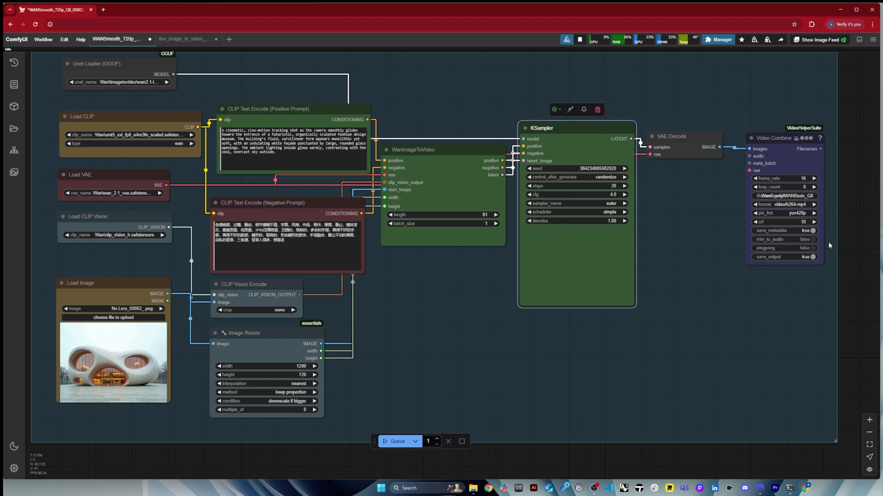
{"action": "scroll", "coordinate": [833, 246], "scroll_direction": "down", "scroll_amount": 1}
{"action": "scroll", "coordinate": [575, 78], "scroll_direction": "down", "scroll_amount": 8}
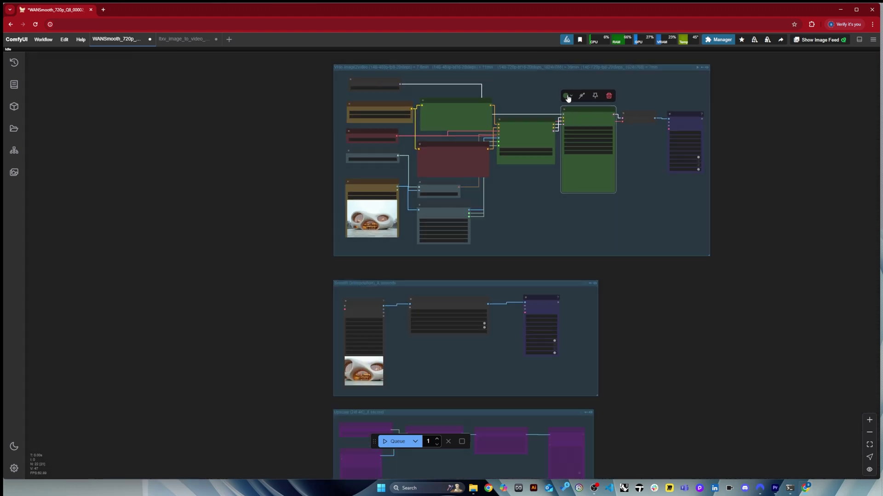
{"action": "scroll", "coordinate": [457, 394], "scroll_direction": "up", "scroll_amount": 3}
{"action": "scroll", "coordinate": [469, 396], "scroll_direction": "up", "scroll_amount": 7}
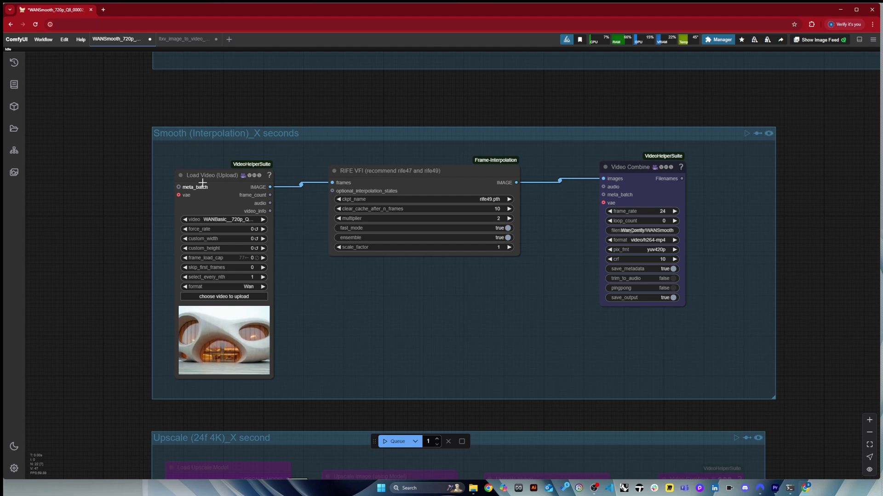
{"action": "scroll", "coordinate": [375, 350], "scroll_direction": "down", "scroll_amount": 1}
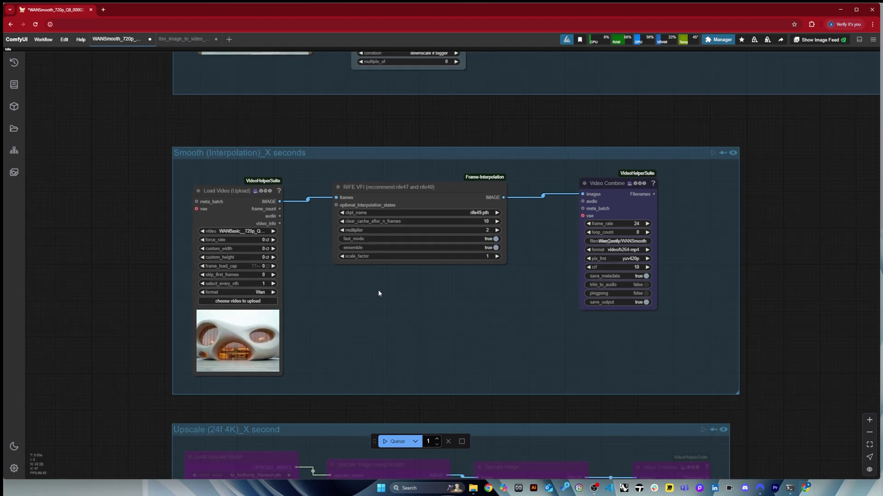
{"action": "left_click_drag", "start_coordinate": [437, 187], "coordinate": [442, 191]}
{"action": "scroll", "coordinate": [442, 191], "scroll_direction": "up", "scroll_amount": 1}
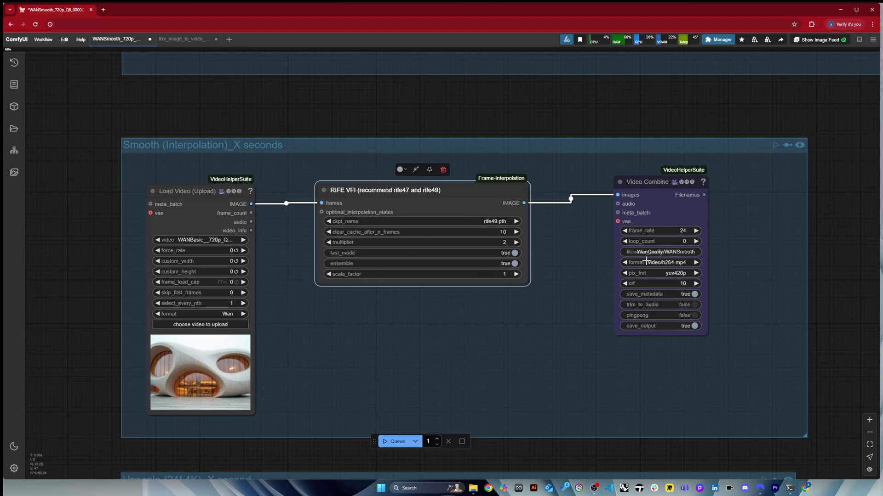
{"action": "scroll", "coordinate": [397, 337], "scroll_direction": "down", "scroll_amount": 8}
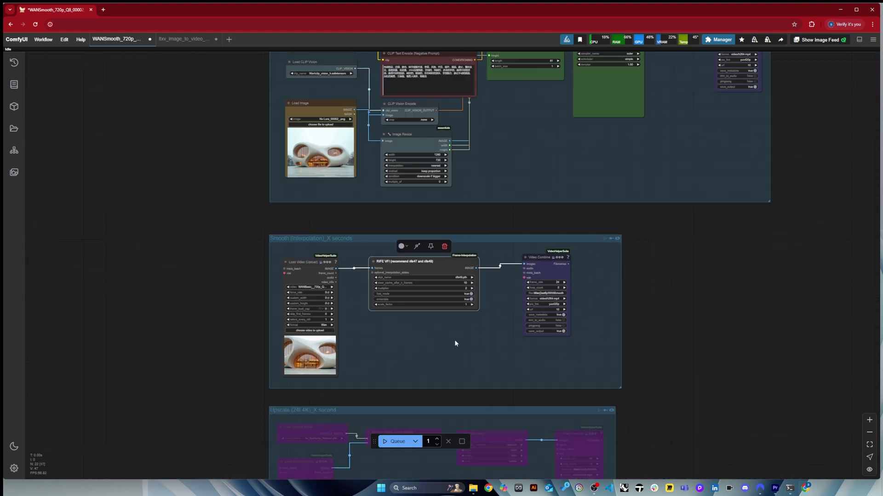
{"action": "scroll", "coordinate": [584, 240], "scroll_direction": "up", "scroll_amount": 6}
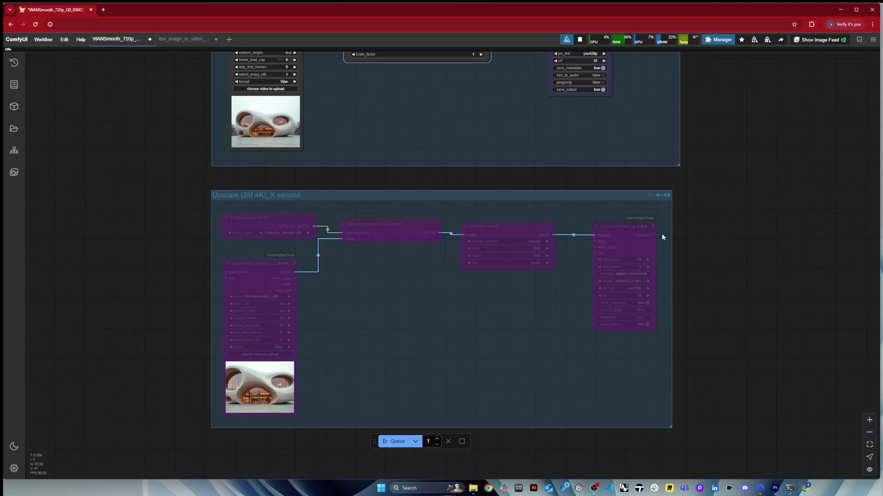
- Unbypass the Upscale (24f 4K) group and delete its Upscale Image node
{"action": "left_click", "coordinate": [659, 197]}
{"action": "scroll", "coordinate": [335, 346], "scroll_direction": "up", "scroll_amount": 1}
{"action": "scroll", "coordinate": [335, 349], "scroll_direction": "up", "scroll_amount": 2}
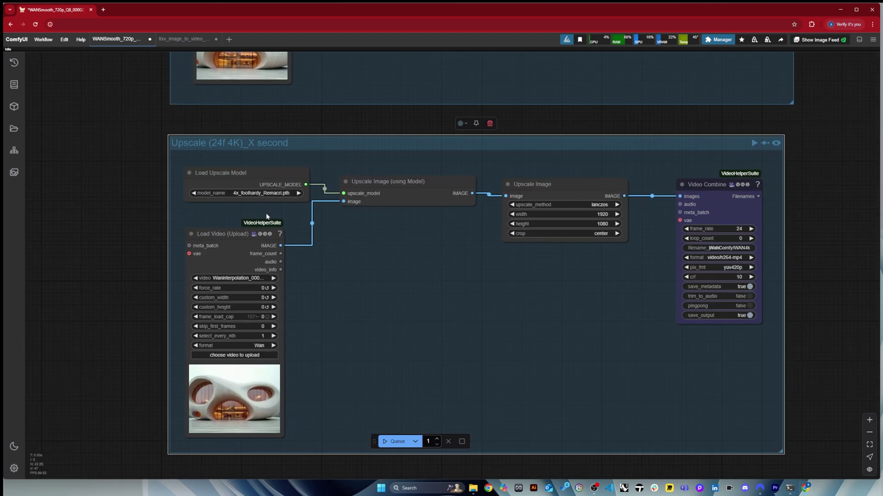
{"action": "scroll", "coordinate": [279, 218], "scroll_direction": "down", "scroll_amount": 2}
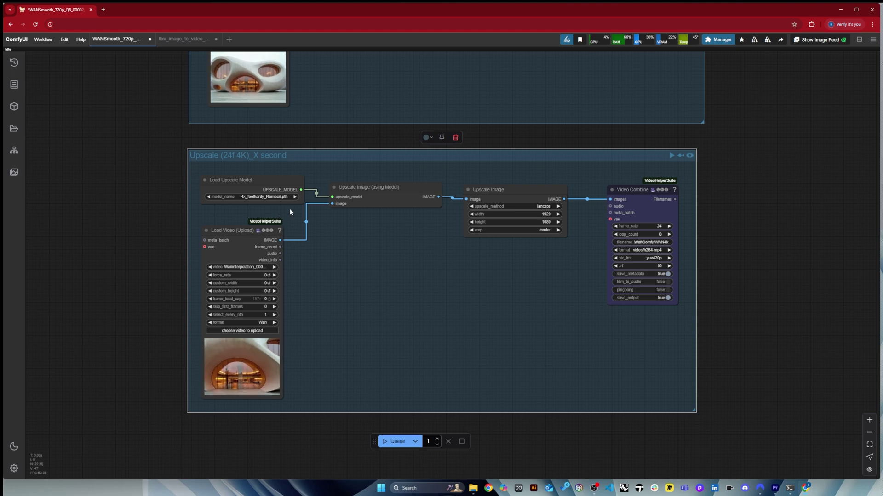
{"action": "scroll", "coordinate": [351, 321], "scroll_direction": "down", "scroll_amount": 1}
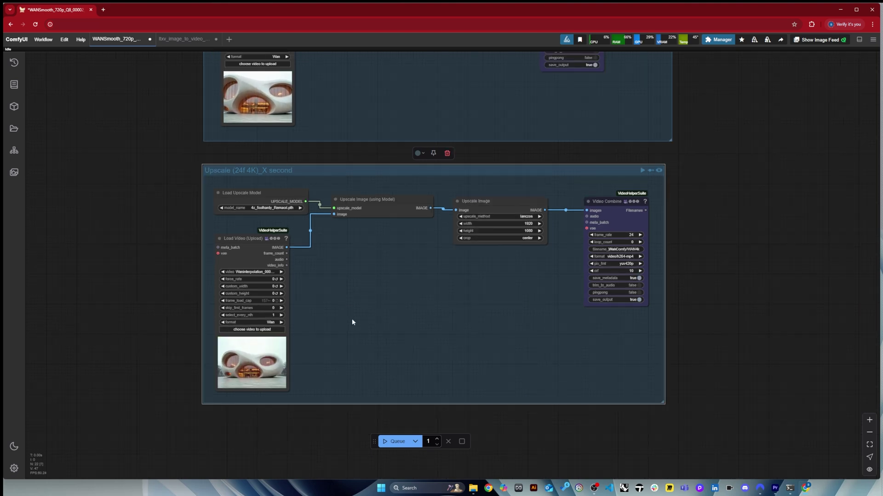
{"action": "scroll", "coordinate": [360, 299], "scroll_direction": "up", "scroll_amount": 1}
{"action": "scroll", "coordinate": [467, 315], "scroll_direction": "up", "scroll_amount": 1}
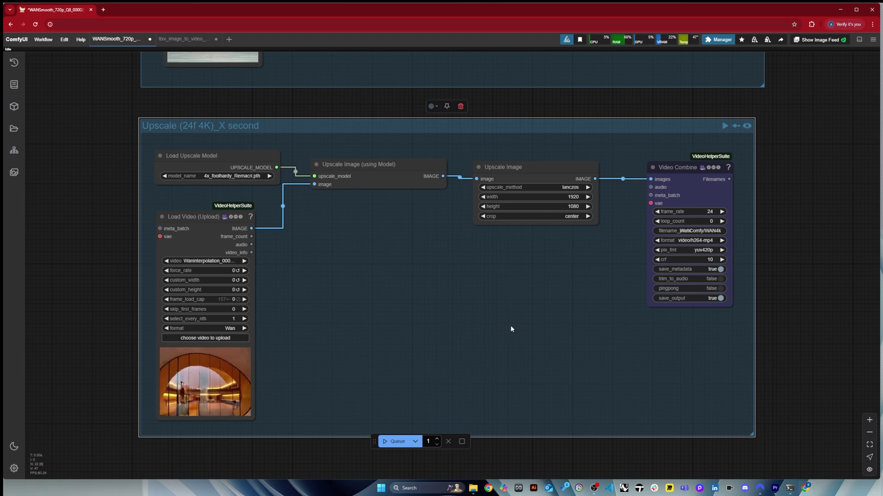
{"action": "scroll", "coordinate": [535, 357], "scroll_direction": "down", "scroll_amount": 2}
{"action": "left_click_drag", "start_coordinate": [515, 204], "coordinate": [498, 241]}
{"action": "key", "text": "Delete"}
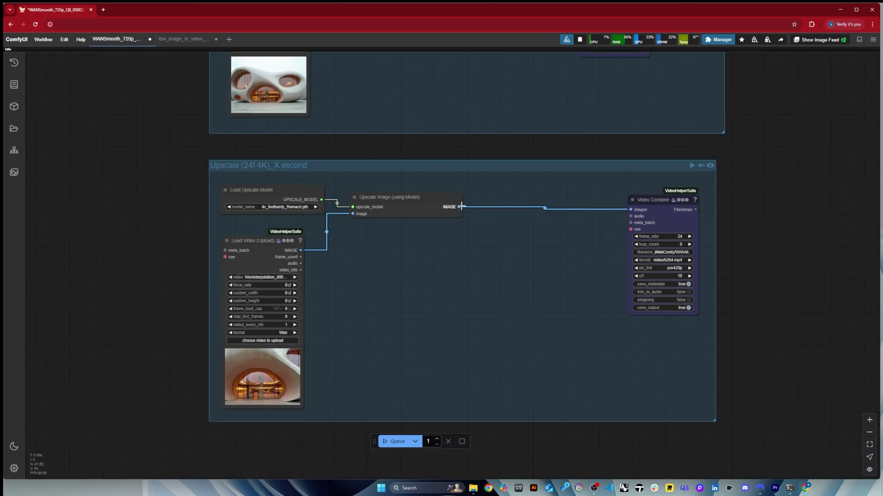
- Move the Video Combine node left, next to the 4x_foolhardy_Remacri upscaler
{"action": "left_click_drag", "start_coordinate": [653, 203], "coordinate": [569, 209]}
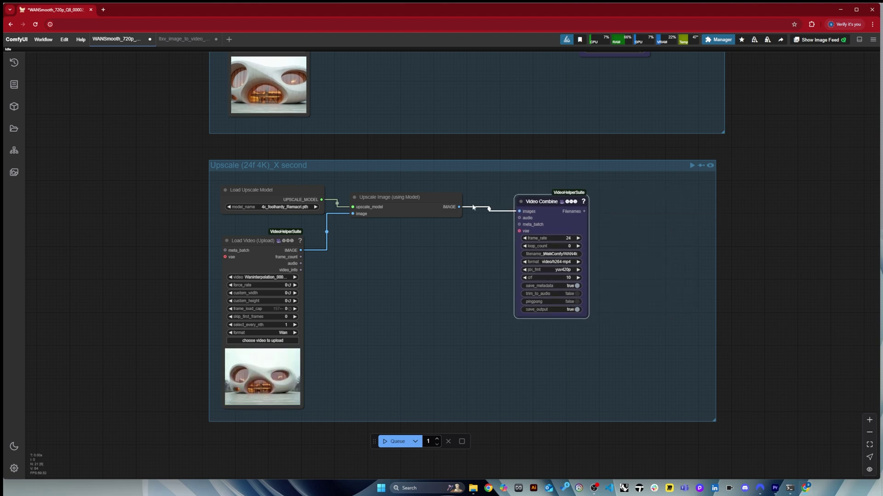
{"action": "left_click_drag", "start_coordinate": [388, 197], "coordinate": [401, 198]}
{"action": "left_click_drag", "start_coordinate": [569, 209], "coordinate": [570, 206]}
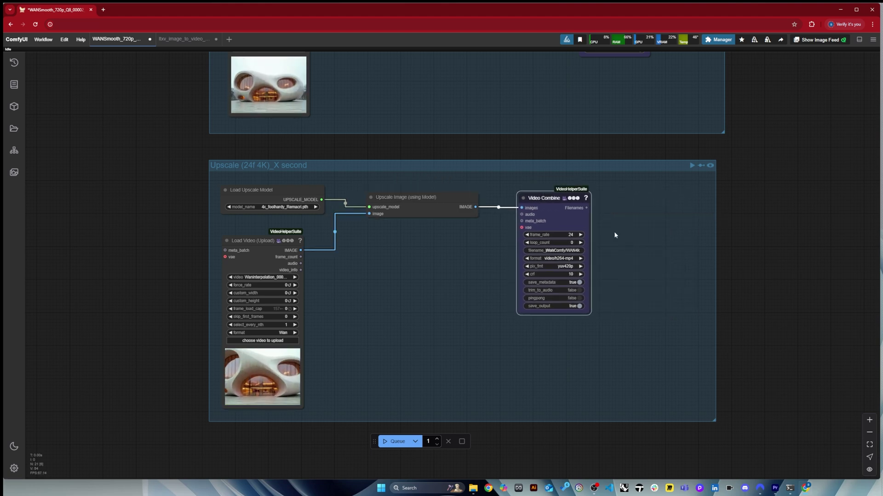
{"action": "scroll", "coordinate": [468, 253], "scroll_direction": "up", "scroll_amount": 3}
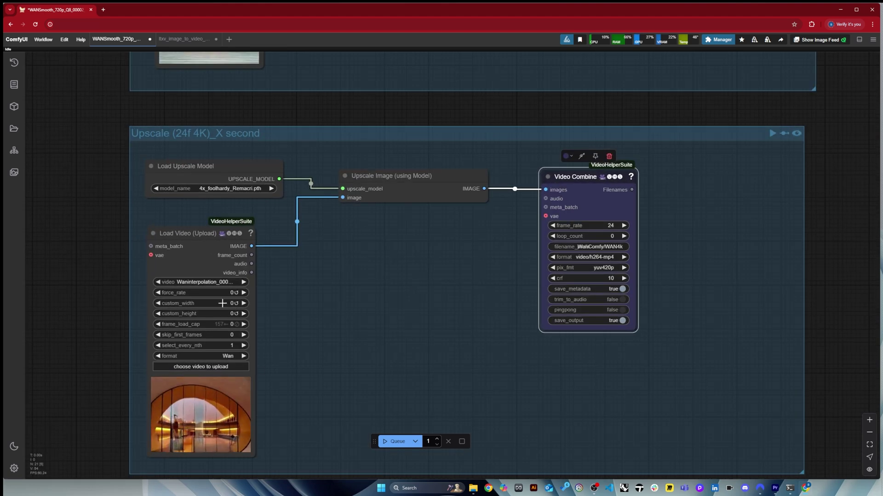
{"action": "scroll", "coordinate": [250, 420], "scroll_direction": "down", "scroll_amount": 2}
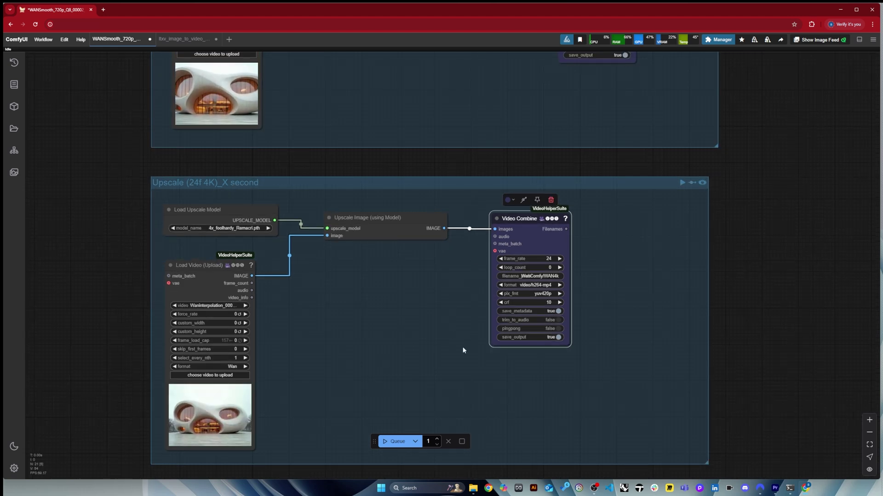
{"action": "scroll", "coordinate": [470, 344], "scroll_direction": "down", "scroll_amount": 1}
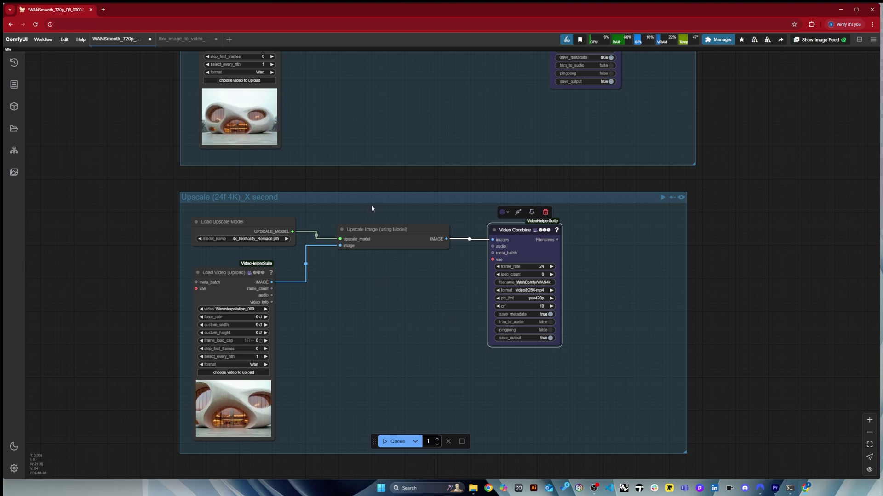
{"action": "scroll", "coordinate": [440, 336], "scroll_direction": "down", "scroll_amount": 1}
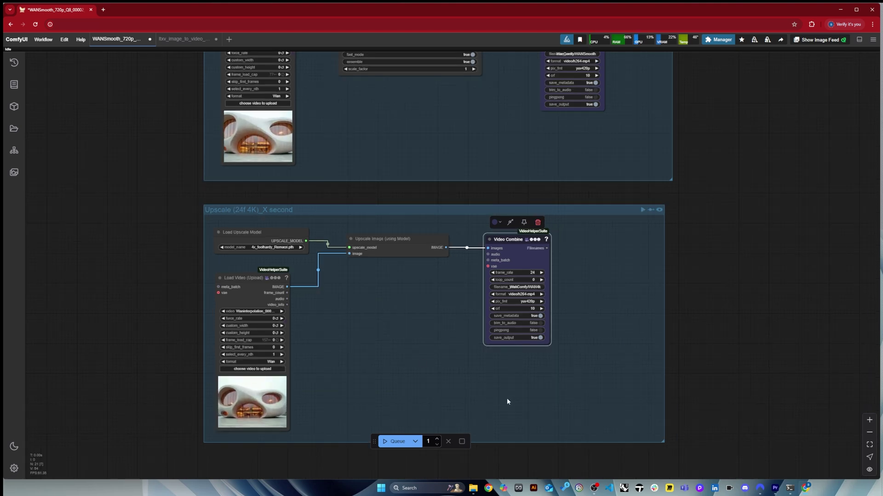
{"action": "scroll", "coordinate": [535, 401], "scroll_direction": "down", "scroll_amount": 1}
{"action": "scroll", "coordinate": [537, 402], "scroll_direction": "up", "scroll_amount": 1}
{"action": "scroll", "coordinate": [537, 401], "scroll_direction": "up", "scroll_amount": 1}
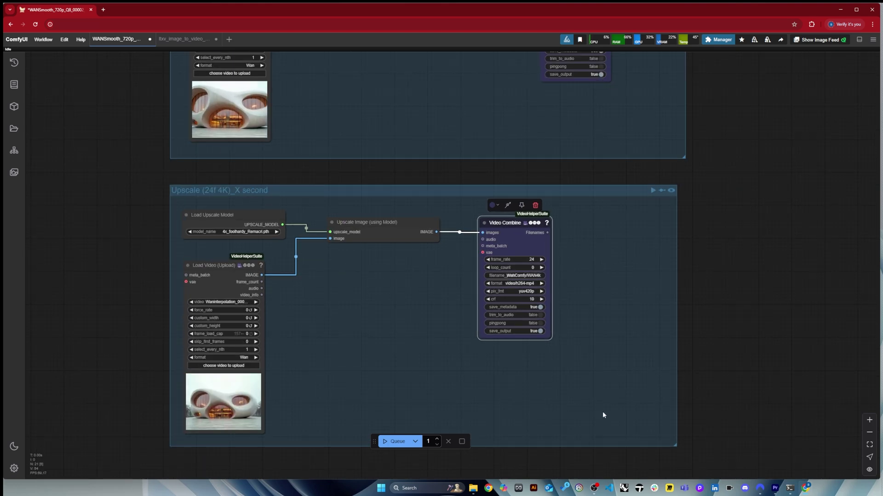
{"action": "scroll", "coordinate": [603, 413], "scroll_direction": "down", "scroll_amount": 4}
{"action": "scroll", "coordinate": [603, 414], "scroll_direction": "down", "scroll_amount": 5}
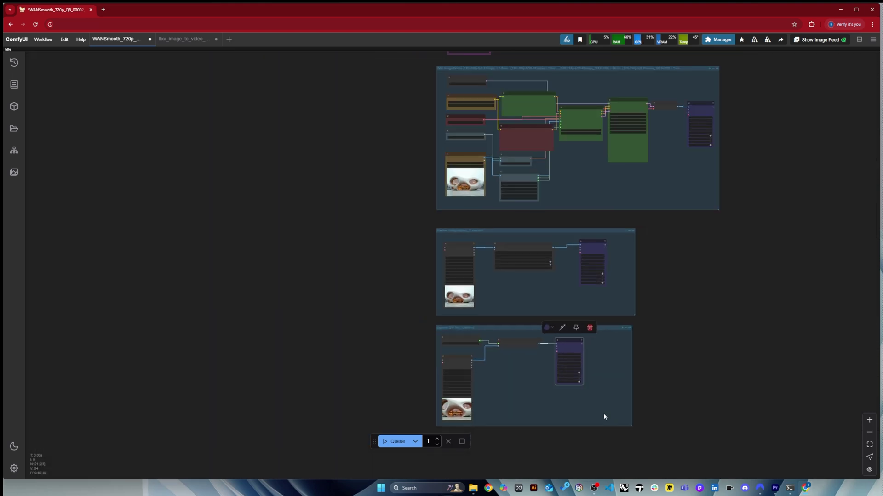
{"action": "scroll", "coordinate": [696, 110], "scroll_direction": "up", "scroll_amount": 8}
{"action": "scroll", "coordinate": [650, 113], "scroll_direction": "up", "scroll_amount": 1}
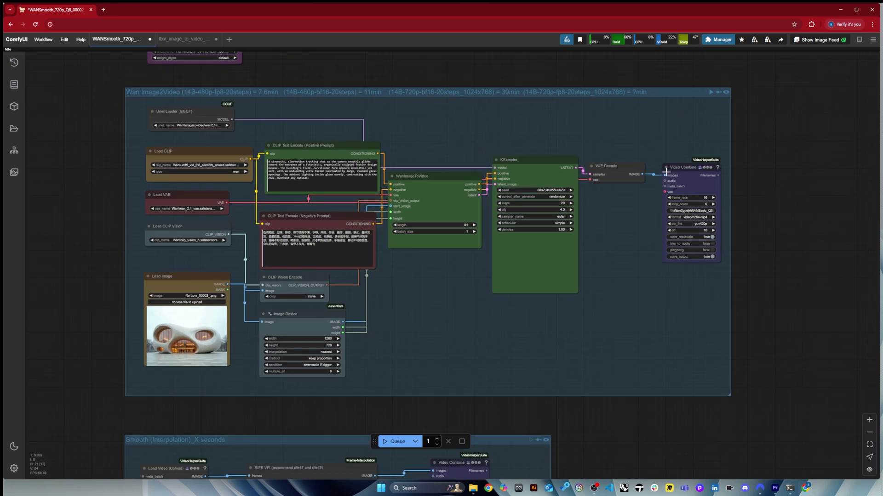
{"action": "scroll", "coordinate": [506, 136], "scroll_direction": "down", "scroll_amount": 10}
{"action": "scroll", "coordinate": [656, 262], "scroll_direction": "up", "scroll_amount": 1}
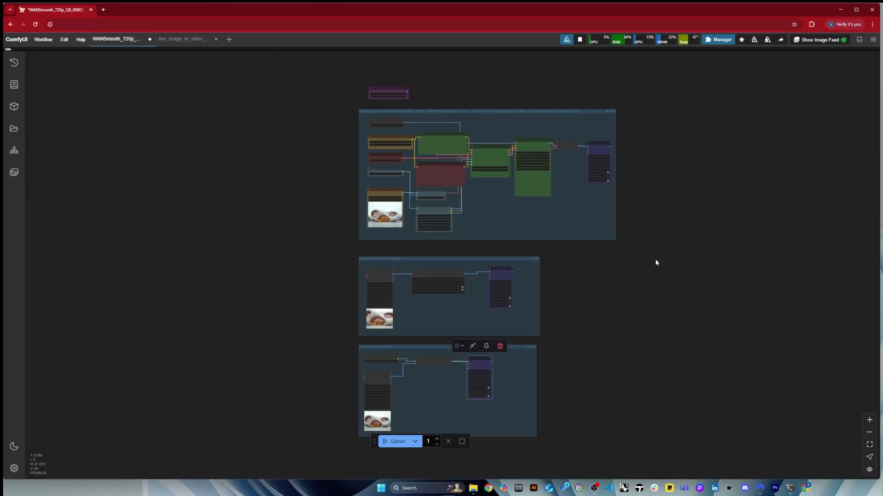
{"action": "scroll", "coordinate": [577, 252], "scroll_direction": "down", "scroll_amount": 1}
{"action": "scroll", "coordinate": [648, 260], "scroll_direction": "up", "scroll_amount": 2}
{"action": "scroll", "coordinate": [343, 260], "scroll_direction": "down", "scroll_amount": 1}
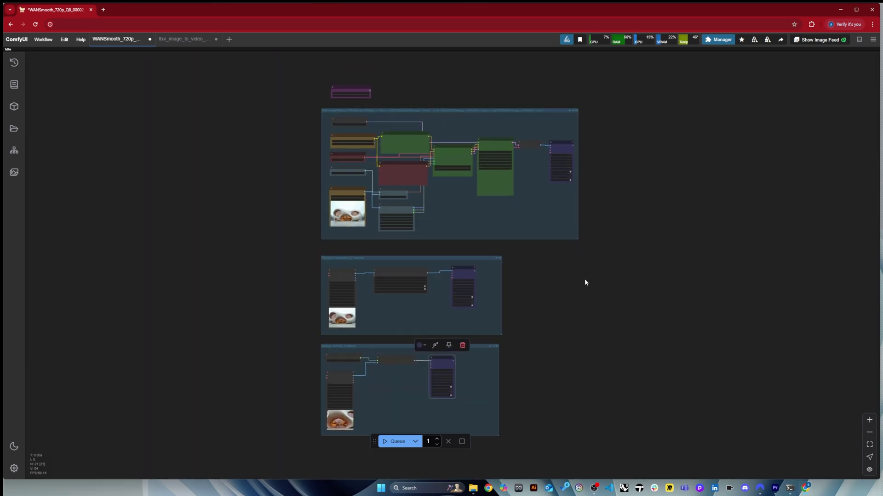
{"action": "scroll", "coordinate": [585, 282], "scroll_direction": "up", "scroll_amount": 2}
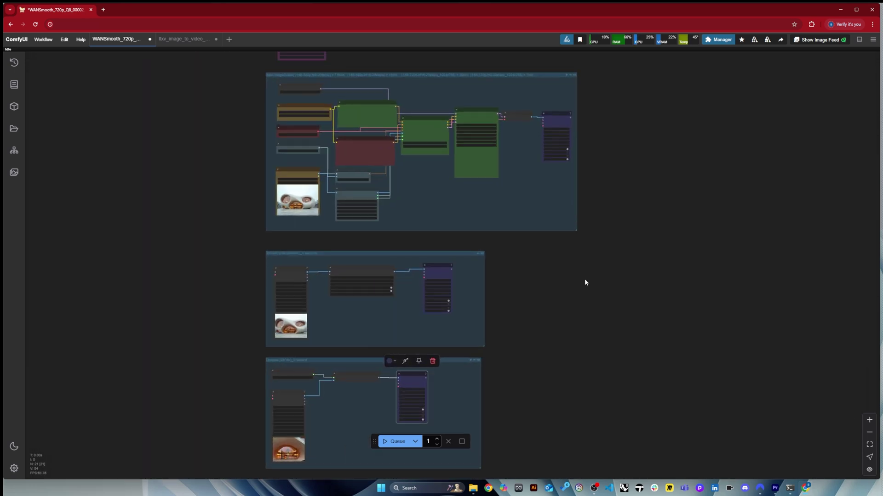
- Switch to the ltxv_image_to_video workflow and place Load Checkpoint above Load CLIP
{"action": "left_click", "coordinate": [179, 39]}
{"action": "scroll", "coordinate": [473, 391], "scroll_direction": "up", "scroll_amount": 7}
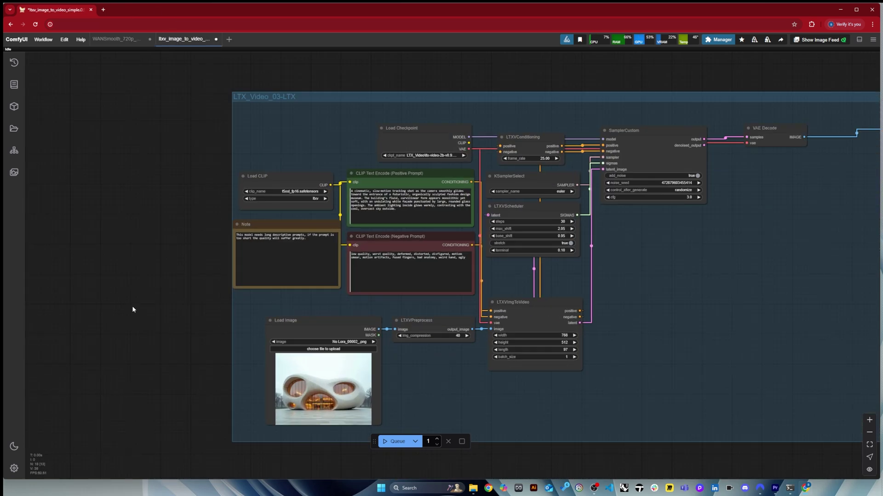
{"action": "scroll", "coordinate": [113, 299], "scroll_direction": "down", "scroll_amount": 2}
{"action": "scroll", "coordinate": [406, 354], "scroll_direction": "up", "scroll_amount": 3}
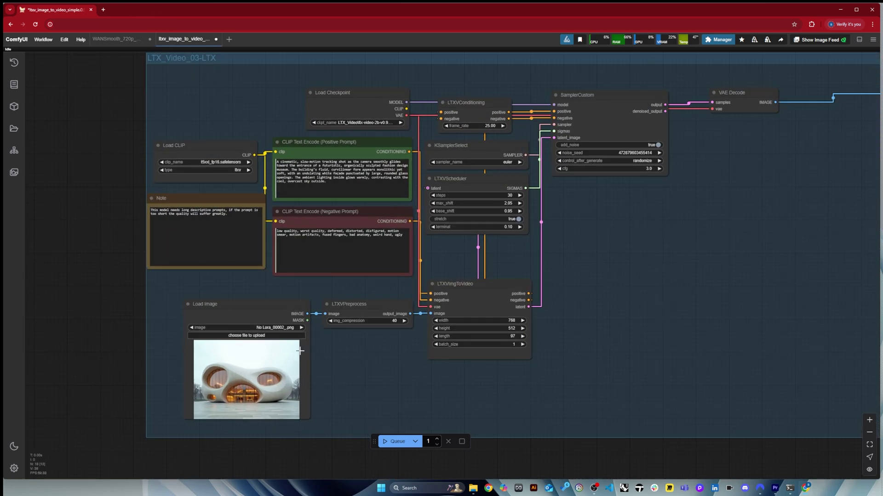
{"action": "scroll", "coordinate": [133, 329], "scroll_direction": "down", "scroll_amount": 2}
{"action": "left_click_drag", "start_coordinate": [191, 183], "coordinate": [199, 175]}
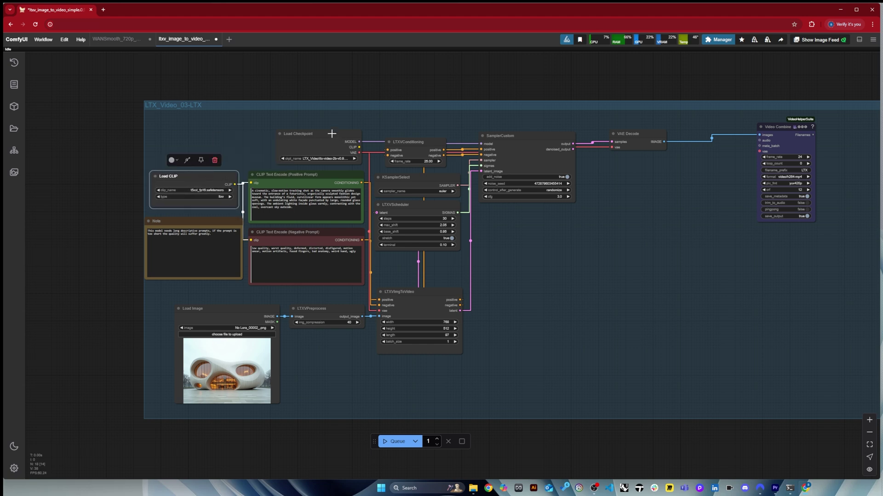
{"action": "left_click_drag", "start_coordinate": [331, 134], "coordinate": [224, 129]}
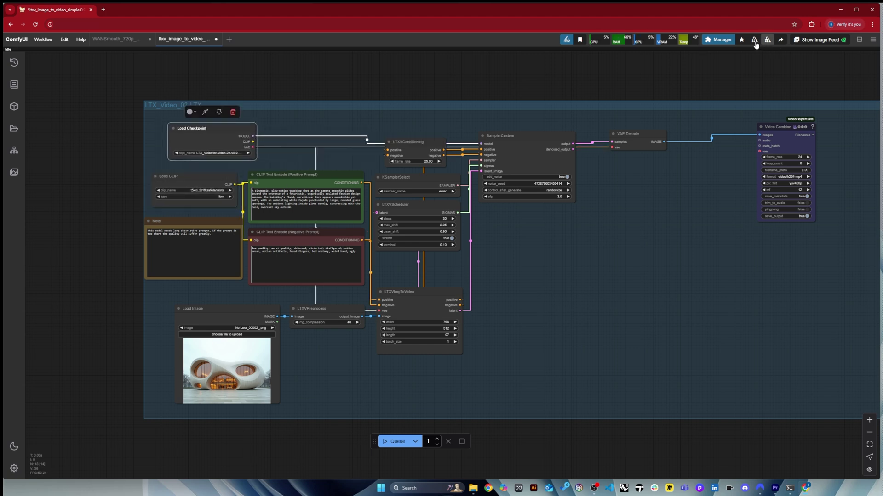
- Open and close the ComfyUI Manager, then shift Load Checkpoint slightly left
{"action": "left_click", "coordinate": [719, 42]}
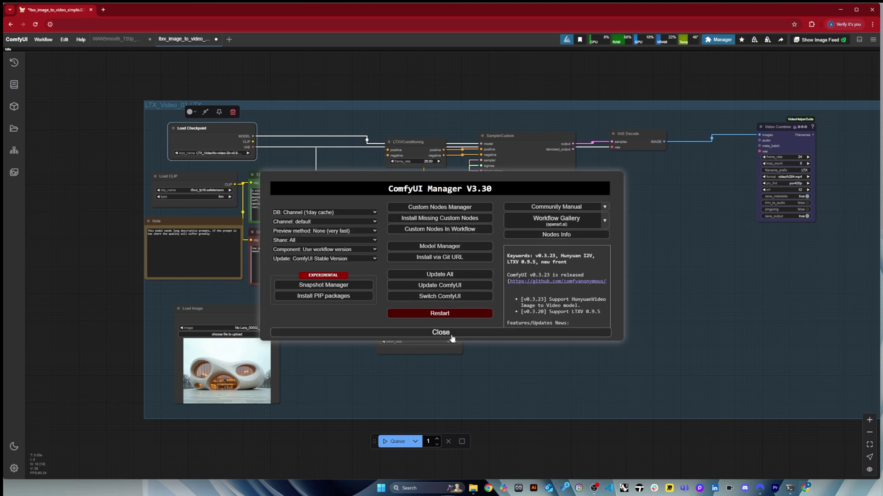
{"action": "left_click", "coordinate": [448, 333]}
{"action": "scroll", "coordinate": [91, 269], "scroll_direction": "up", "scroll_amount": 2}
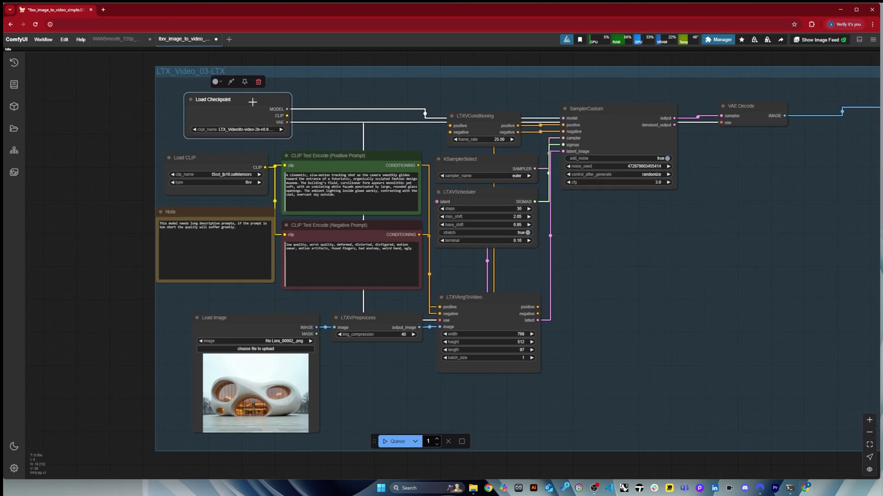
{"action": "left_click_drag", "start_coordinate": [230, 97], "coordinate": [218, 95]}
{"action": "scroll", "coordinate": [101, 164], "scroll_direction": "down", "scroll_amount": 2}
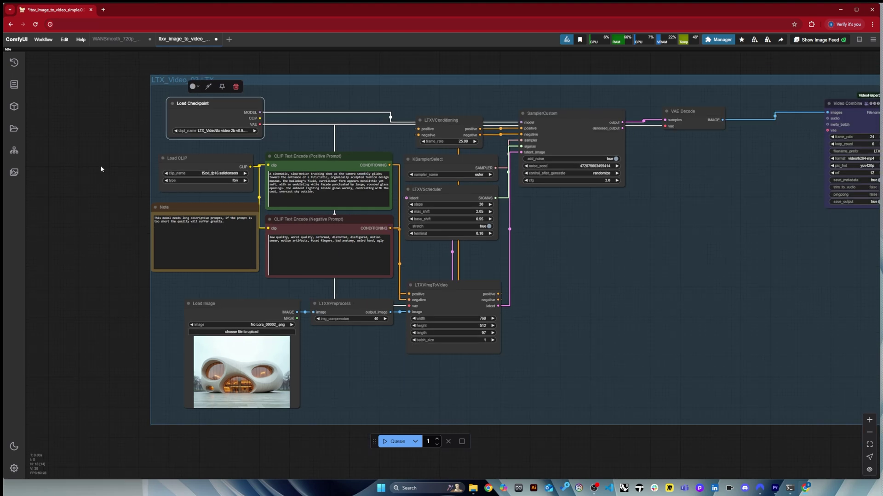
{"action": "left_click", "coordinate": [117, 172]}
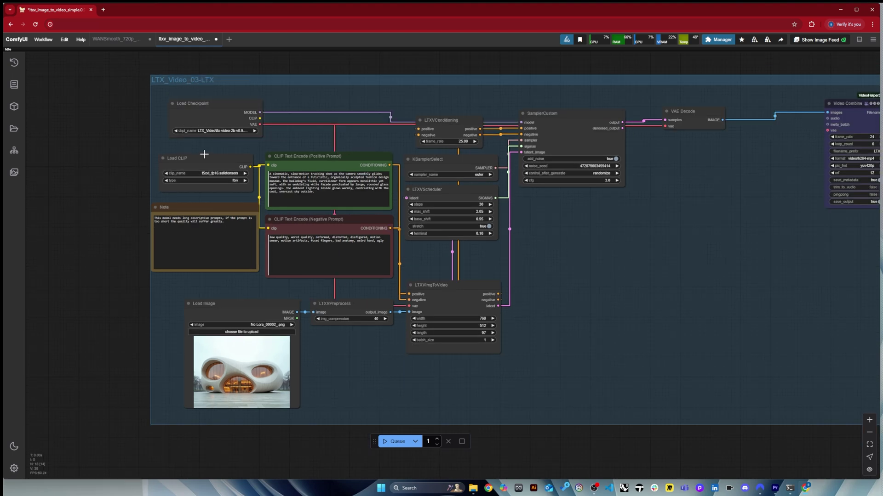
- Review the ckpt_name checkpoint list and zoom around the LTX group
{"action": "left_click", "coordinate": [231, 132]}
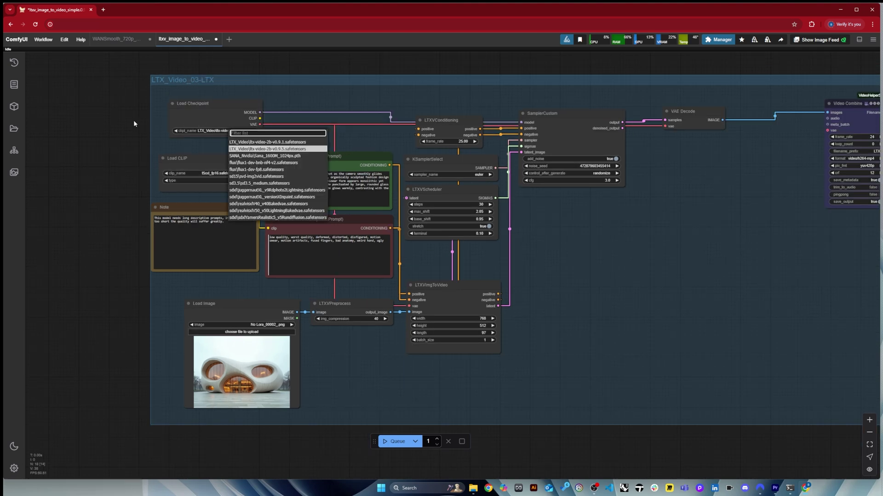
{"action": "scroll", "coordinate": [133, 121], "scroll_direction": "up", "scroll_amount": 3}
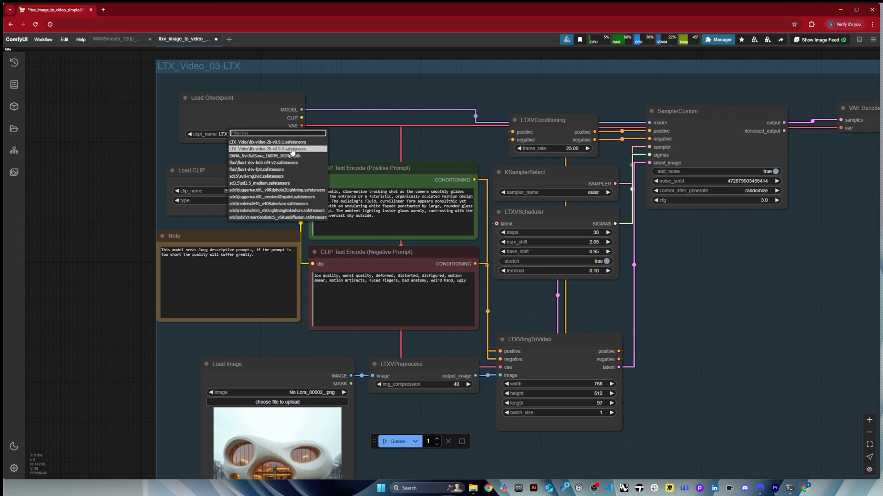
{"action": "scroll", "coordinate": [131, 155], "scroll_direction": "down", "scroll_amount": 3}
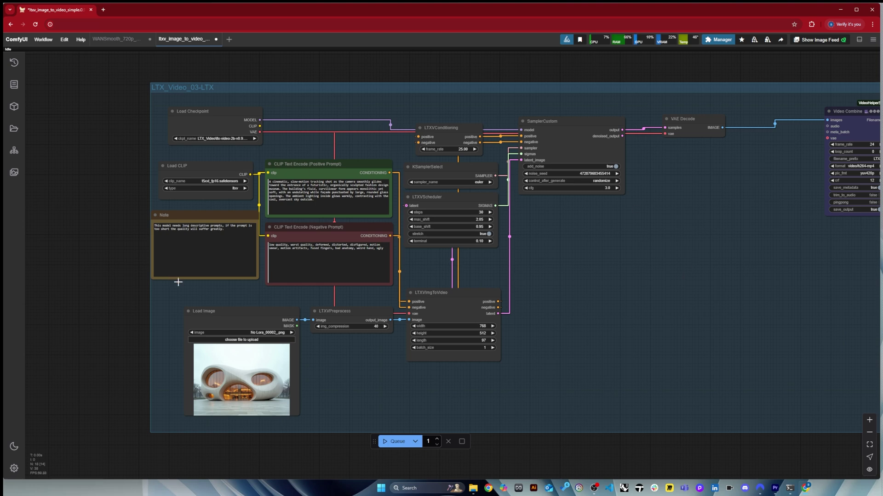
{"action": "scroll", "coordinate": [272, 312], "scroll_direction": "down", "scroll_amount": 2}
{"action": "scroll", "coordinate": [616, 295], "scroll_direction": "up", "scroll_amount": 2}
{"action": "scroll", "coordinate": [452, 321], "scroll_direction": "down", "scroll_amount": 3}
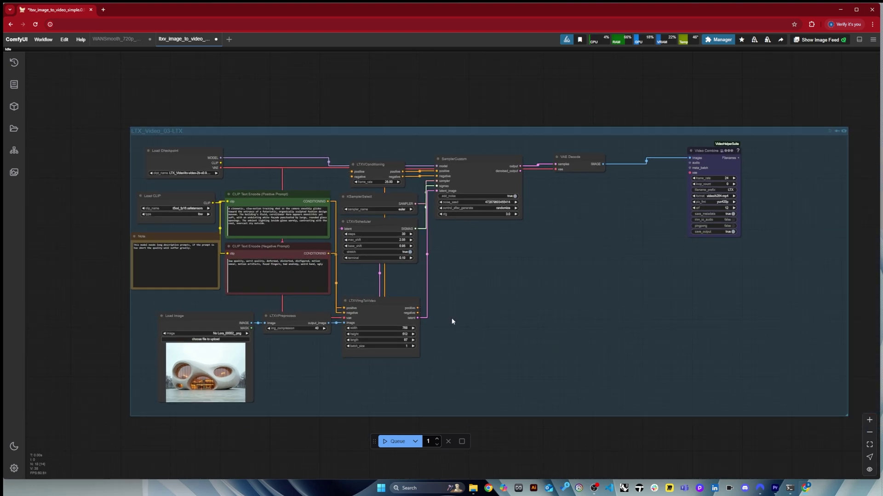
{"action": "scroll", "coordinate": [452, 322], "scroll_direction": "up", "scroll_amount": 1}
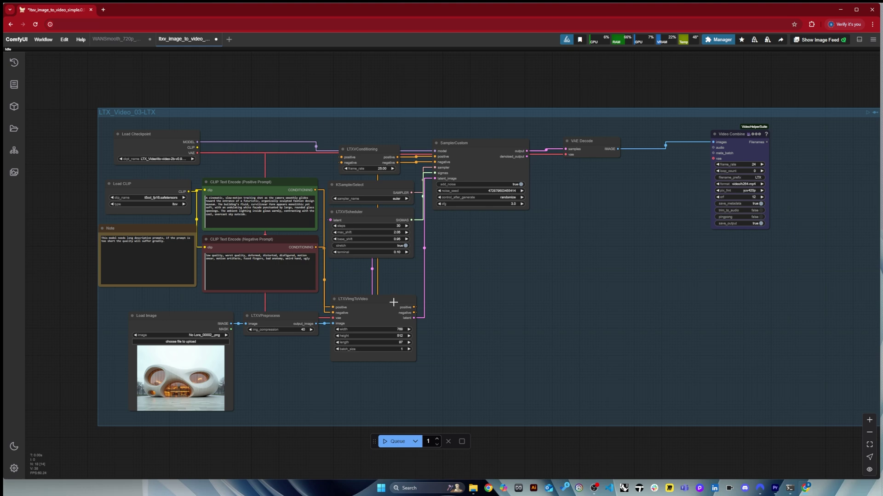
{"action": "scroll", "coordinate": [414, 261], "scroll_direction": "down", "scroll_amount": 1}
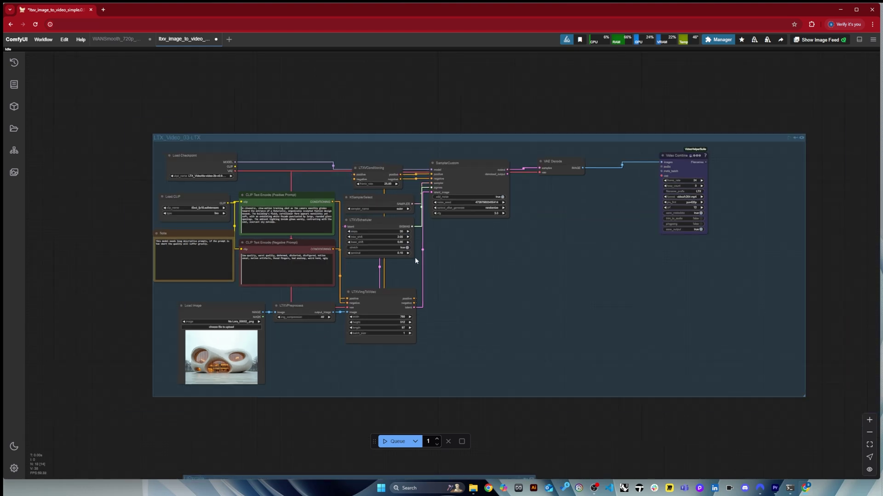
{"action": "scroll", "coordinate": [449, 262], "scroll_direction": "up", "scroll_amount": 1}
- Move the LTX Video Combine node left and down, then scroll to the UPscale group
{"action": "left_click_drag", "start_coordinate": [736, 133], "coordinate": [712, 138]}
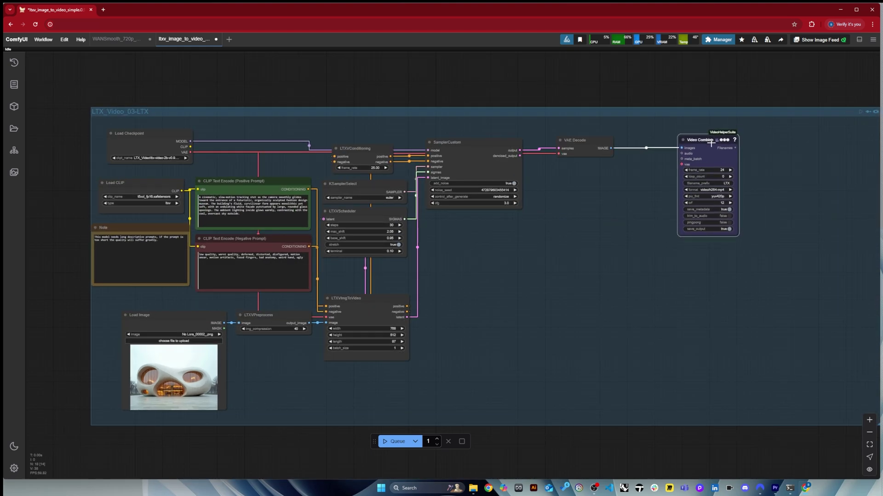
{"action": "scroll", "coordinate": [627, 135], "scroll_direction": "down", "scroll_amount": 2}
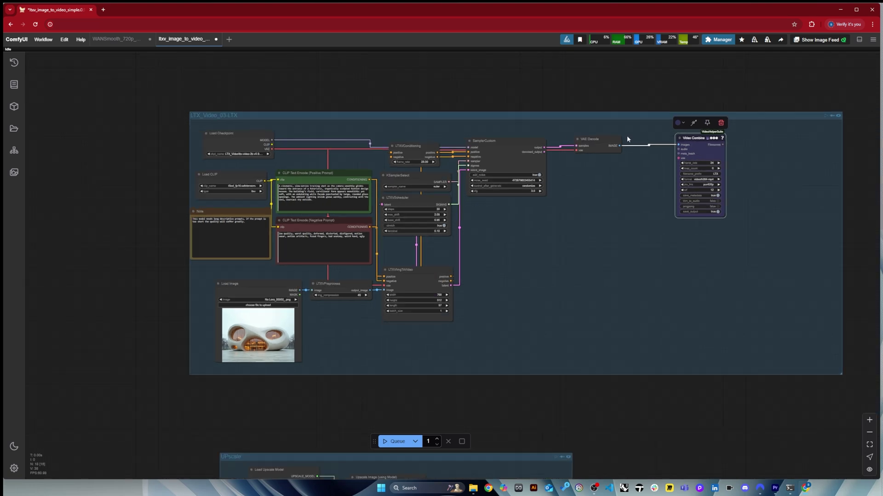
{"action": "scroll", "coordinate": [503, 142], "scroll_direction": "up", "scroll_amount": 2}
{"action": "scroll", "coordinate": [421, 110], "scroll_direction": "down", "scroll_amount": 3}
{"action": "scroll", "coordinate": [421, 110], "scroll_direction": "down", "scroll_amount": 4}
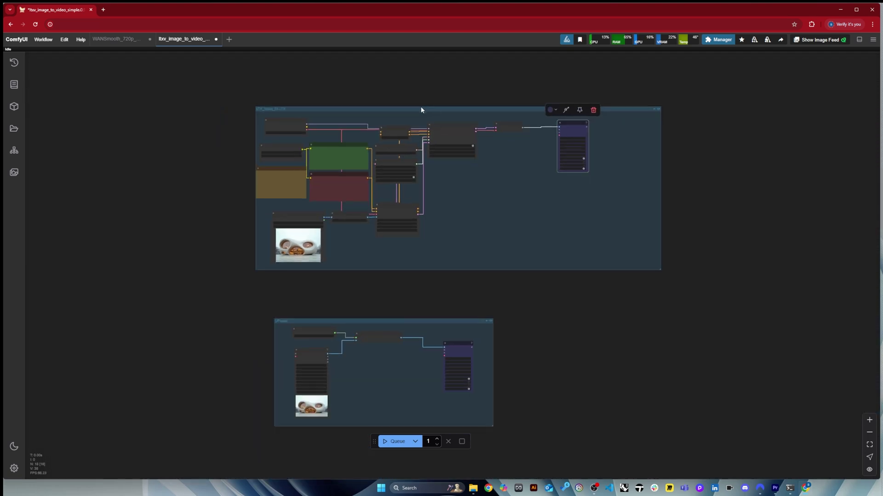
{"action": "scroll", "coordinate": [404, 343], "scroll_direction": "up", "scroll_amount": 4}
{"action": "scroll", "coordinate": [458, 340], "scroll_direction": "down", "scroll_amount": 3}
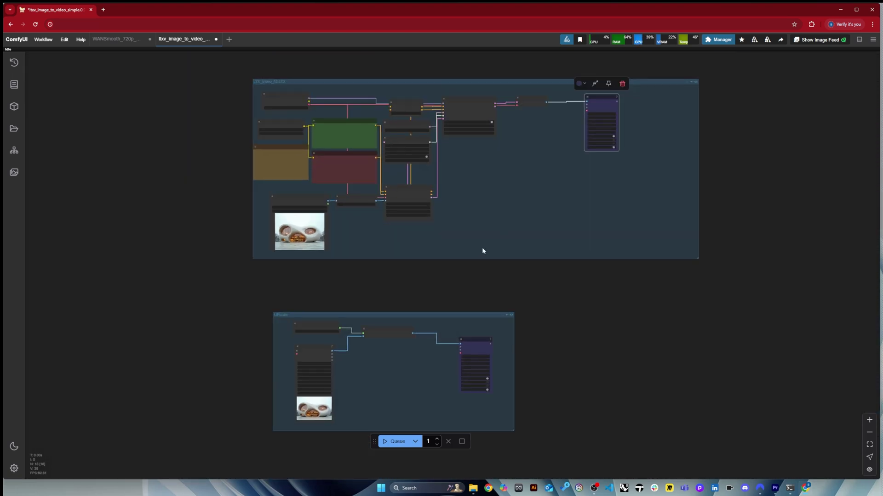
{"action": "scroll", "coordinate": [465, 280], "scroll_direction": "up", "scroll_amount": 3}
{"action": "scroll", "coordinate": [432, 309], "scroll_direction": "down", "scroll_amount": 2}
- Nudge the UPscale group's Load Video (Upload) node about 30 pixels left
{"action": "scroll", "coordinate": [395, 377], "scroll_direction": "up", "scroll_amount": 6}
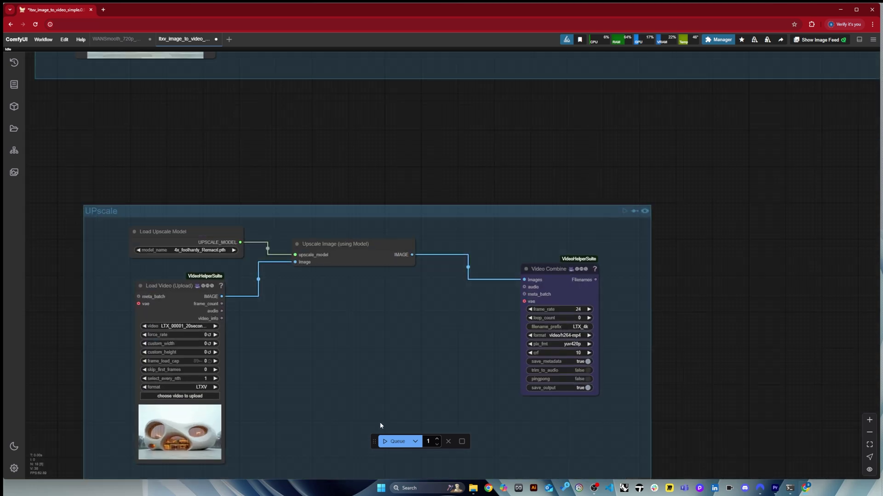
{"action": "scroll", "coordinate": [473, 207], "scroll_direction": "down", "scroll_amount": 3}
{"action": "scroll", "coordinate": [406, 355], "scroll_direction": "up", "scroll_amount": 3}
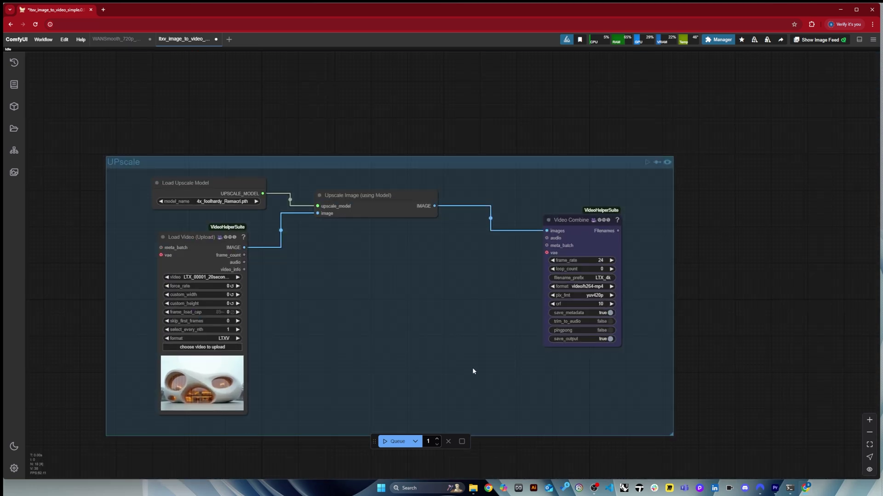
{"action": "scroll", "coordinate": [472, 371], "scroll_direction": "down", "scroll_amount": 4}
{"action": "scroll", "coordinate": [382, 368], "scroll_direction": "up", "scroll_amount": 3}
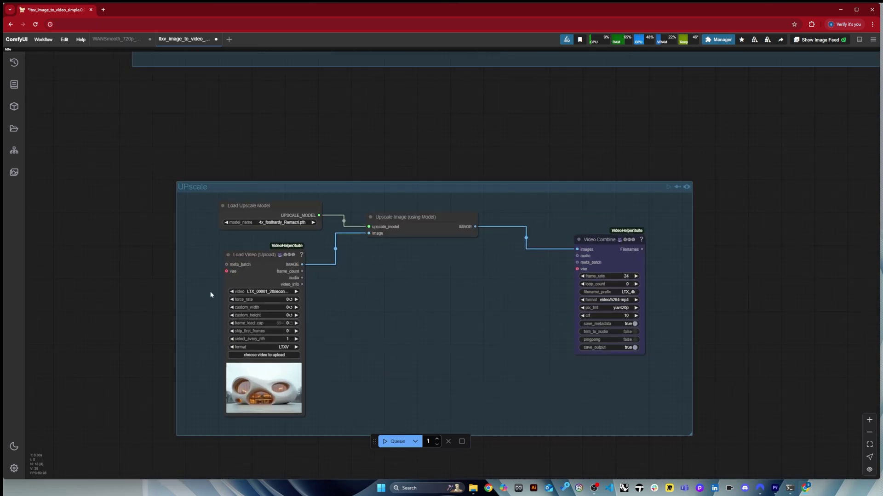
{"action": "scroll", "coordinate": [316, 377], "scroll_direction": "down", "scroll_amount": 3}
{"action": "left_click_drag", "start_coordinate": [267, 296], "coordinate": [253, 297]}
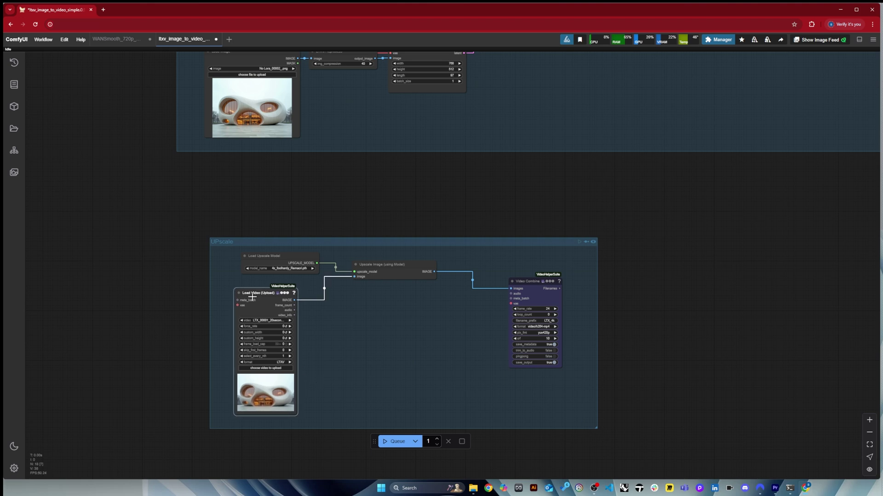
{"action": "scroll", "coordinate": [346, 398], "scroll_direction": "down", "scroll_amount": 3}
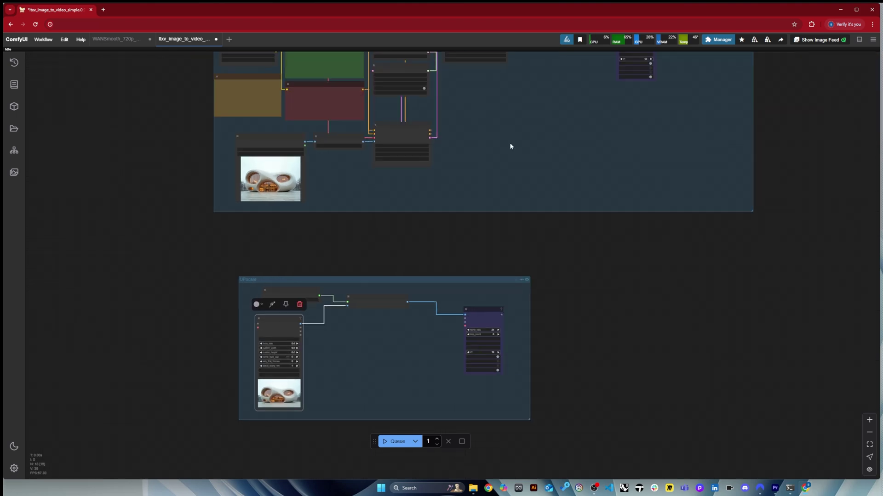
{"action": "scroll", "coordinate": [302, 435], "scroll_direction": "up", "scroll_amount": 3}
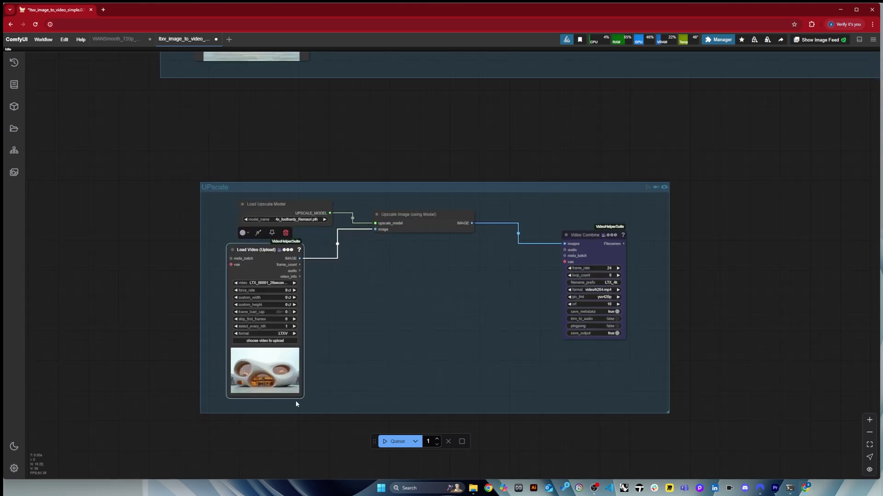
{"action": "scroll", "coordinate": [296, 404], "scroll_direction": "down", "scroll_amount": 2}
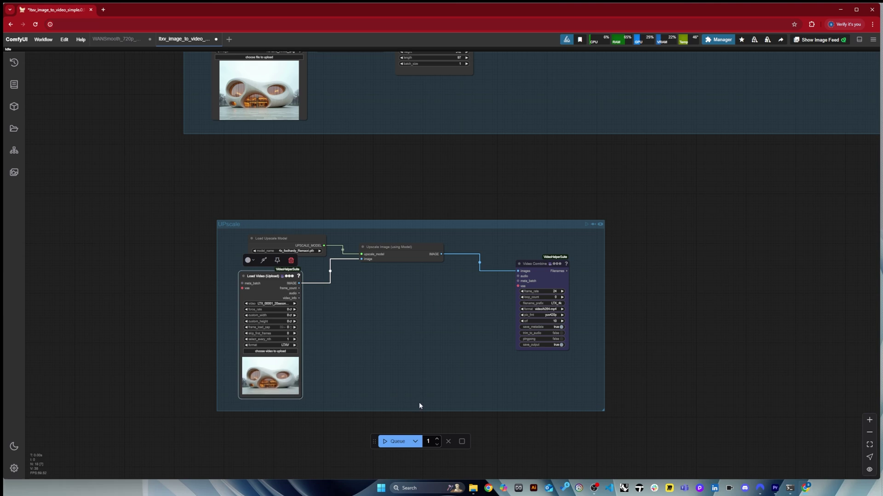
{"action": "scroll", "coordinate": [418, 401], "scroll_direction": "down", "scroll_amount": 1}
{"action": "scroll", "coordinate": [301, 409], "scroll_direction": "up", "scroll_amount": 2}
{"action": "scroll", "coordinate": [310, 411], "scroll_direction": "down", "scroll_amount": 4}
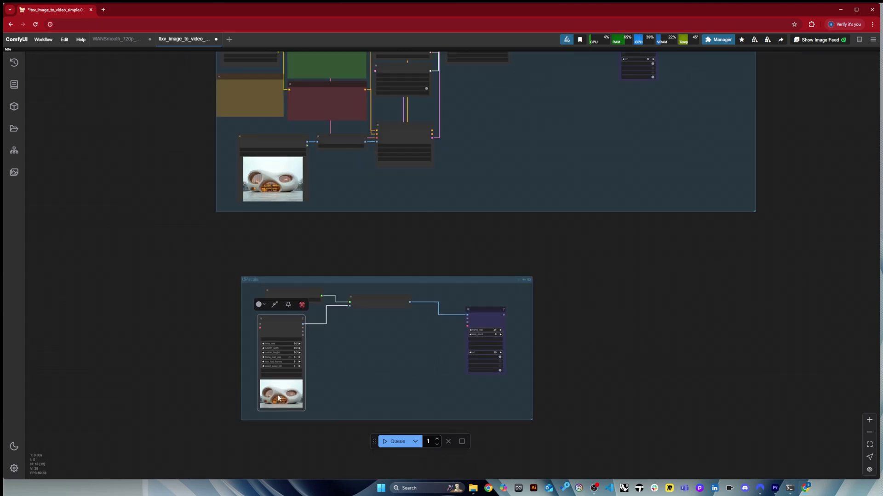
{"action": "scroll", "coordinate": [298, 398], "scroll_direction": "up", "scroll_amount": 3}
{"action": "scroll", "coordinate": [298, 398], "scroll_direction": "up", "scroll_amount": 2}
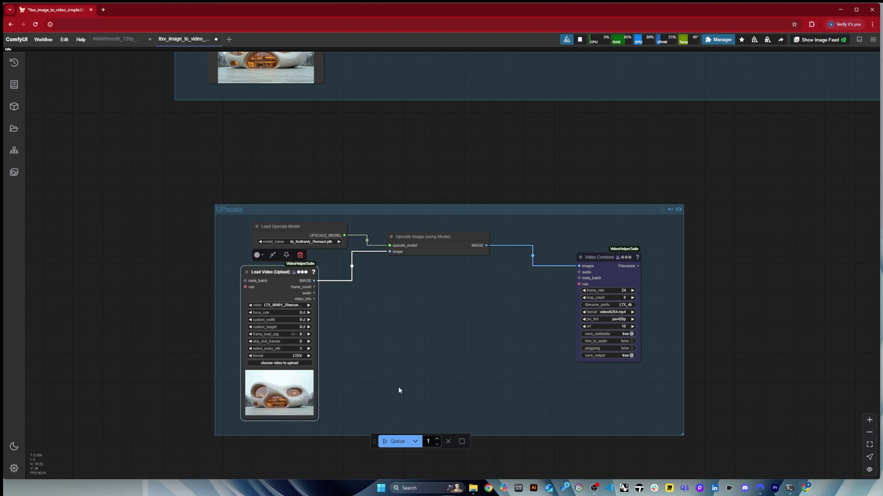
{"action": "scroll", "coordinate": [278, 418], "scroll_direction": "up", "scroll_amount": 7}
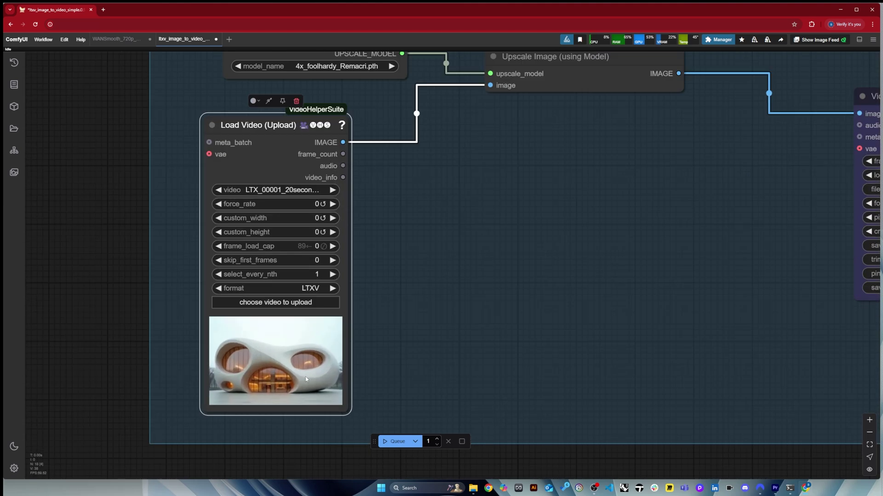
{"action": "scroll", "coordinate": [257, 425], "scroll_direction": "down", "scroll_amount": 10}
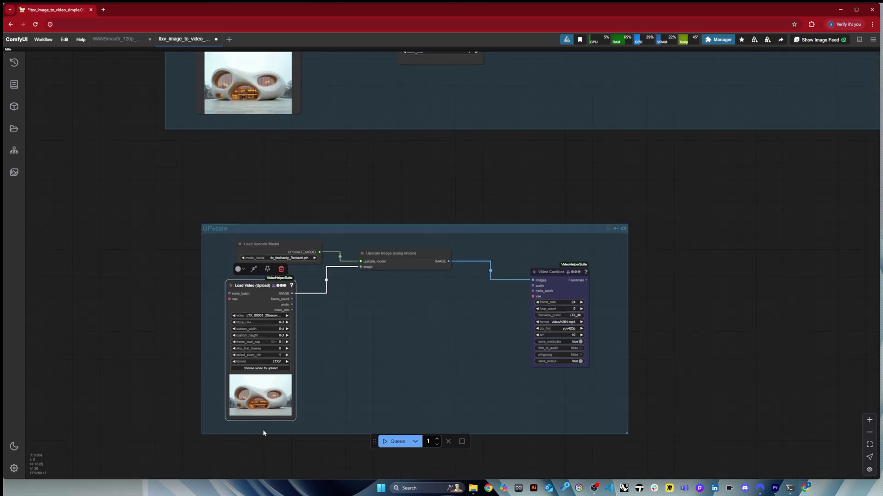
- Bring up the Wan models Explorer window, enlarge it and widen the Size column
{"action": "key", "text": "alt+Tab"}
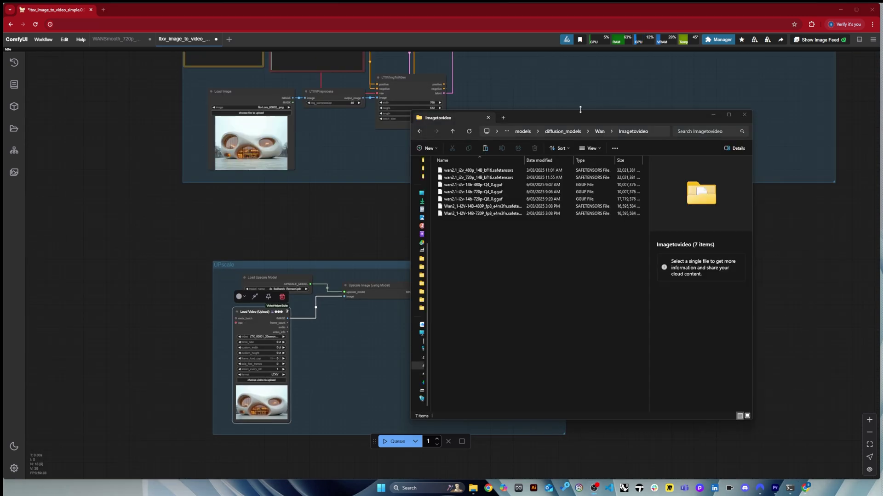
{"action": "left_click_drag", "start_coordinate": [562, 114], "coordinate": [311, 73]}
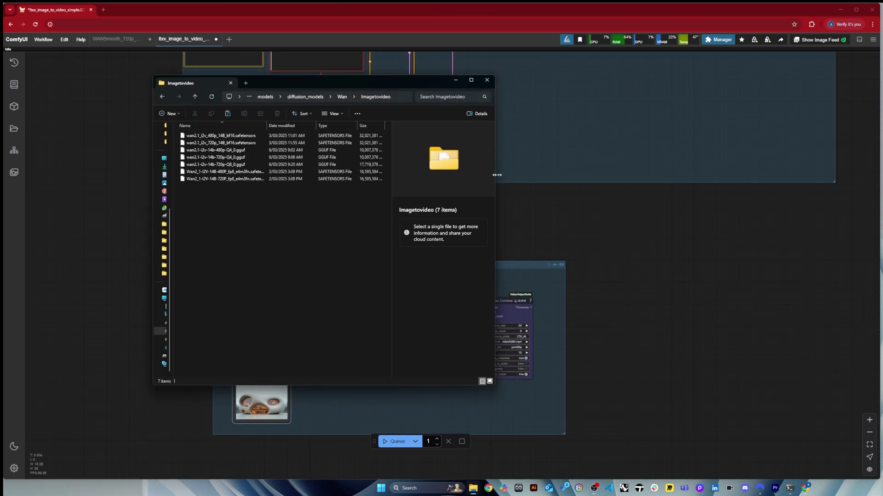
{"action": "left_click_drag", "start_coordinate": [497, 174], "coordinate": [593, 174]}
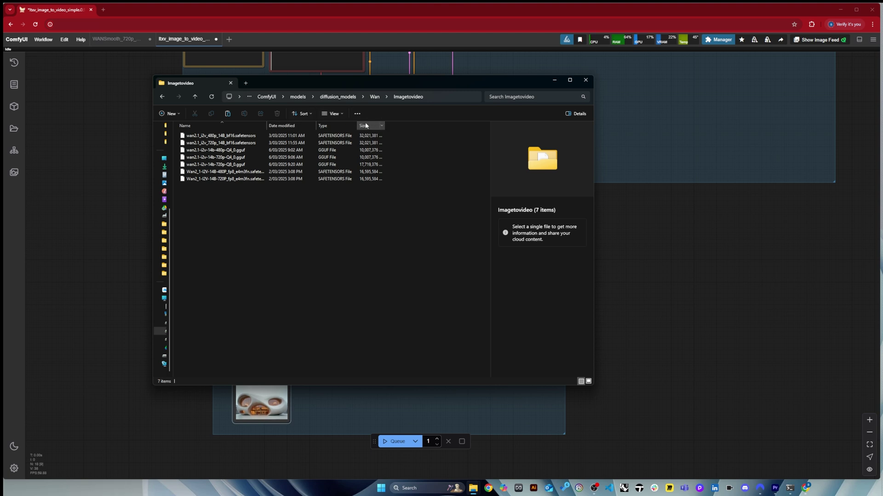
{"action": "left_click_drag", "start_coordinate": [357, 126], "coordinate": [387, 125]}
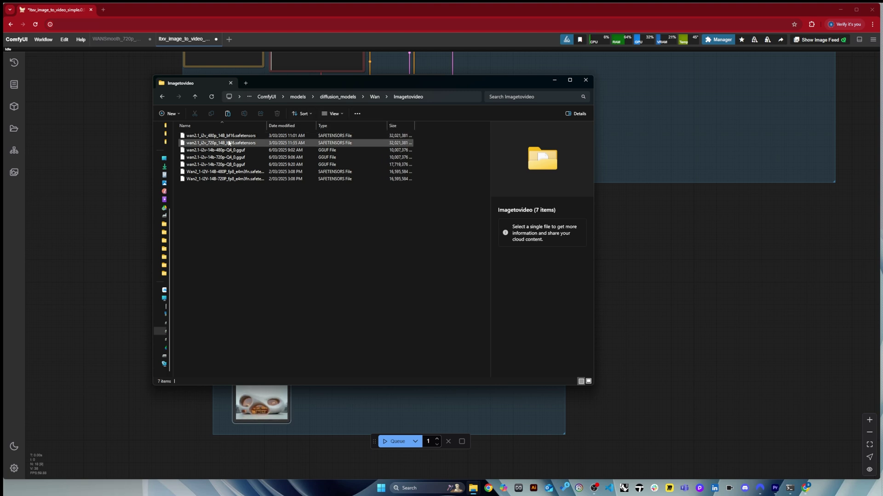
- Browse the Wan folder's Imagetovideo and Texttovideo subfolders, returning to Wan
{"action": "left_click", "coordinate": [374, 97]}
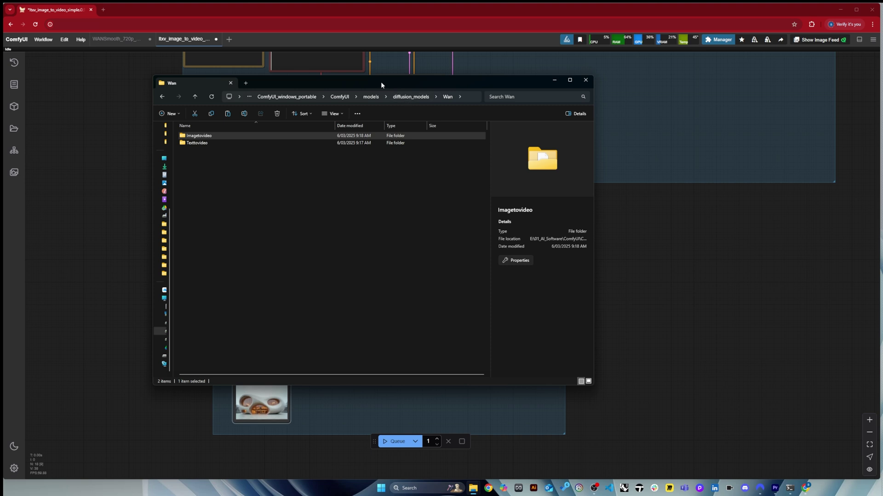
{"action": "left_click_drag", "start_coordinate": [380, 81], "coordinate": [408, 115]}
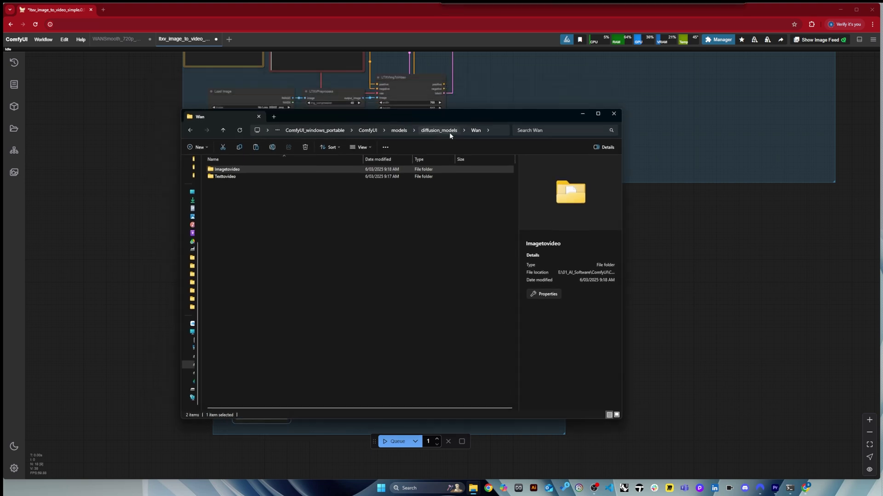
{"action": "double_click", "coordinate": [224, 170]}
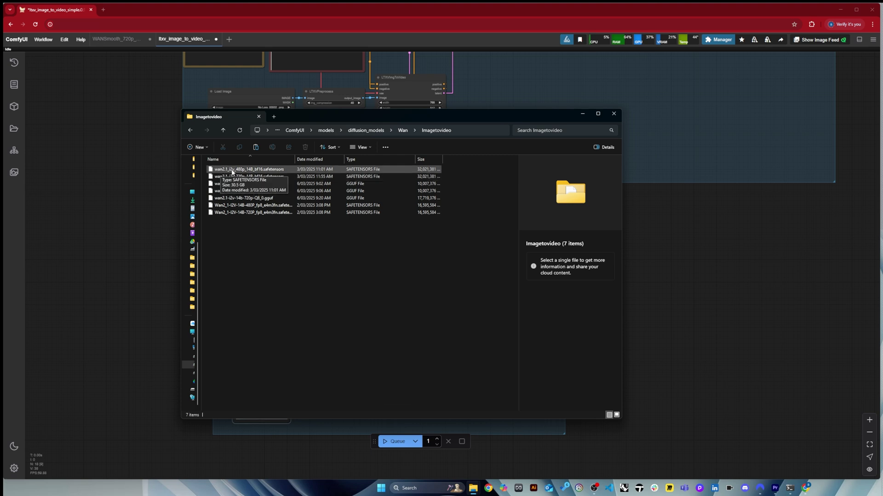
{"action": "left_click", "coordinate": [402, 130]}
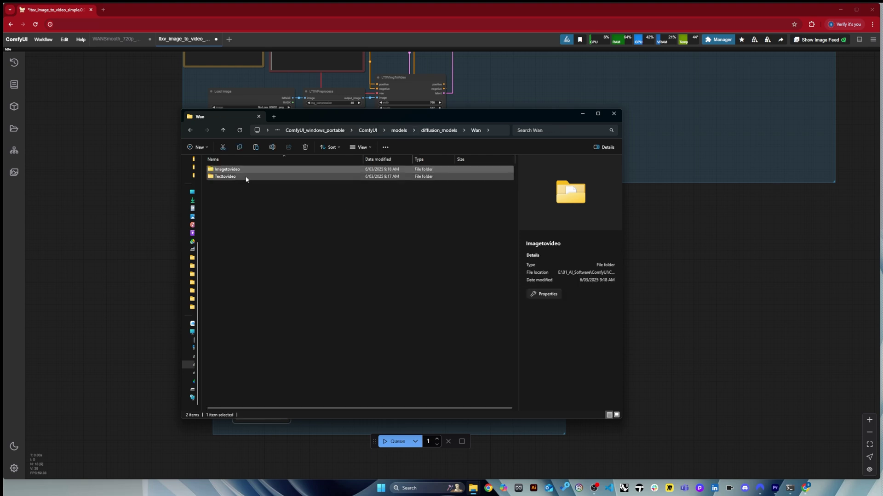
{"action": "double_click", "coordinate": [239, 177]}
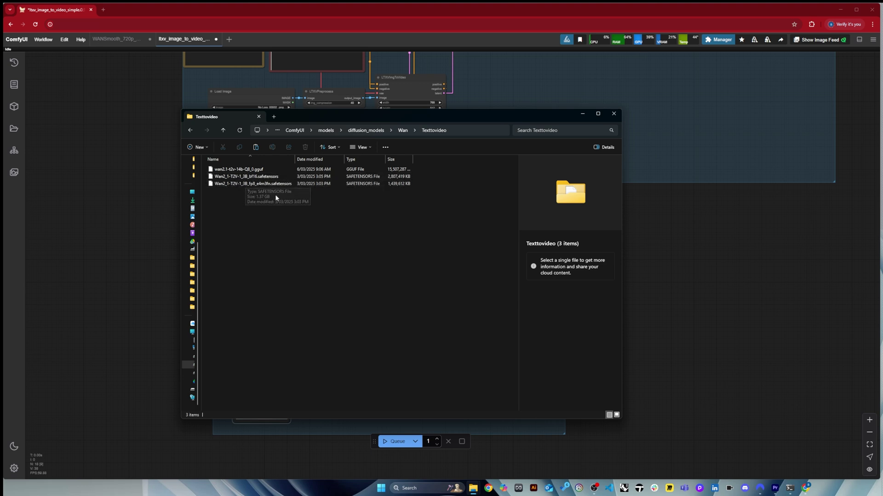
{"action": "left_click", "coordinate": [403, 131]}
{"action": "double_click", "coordinate": [223, 169]}
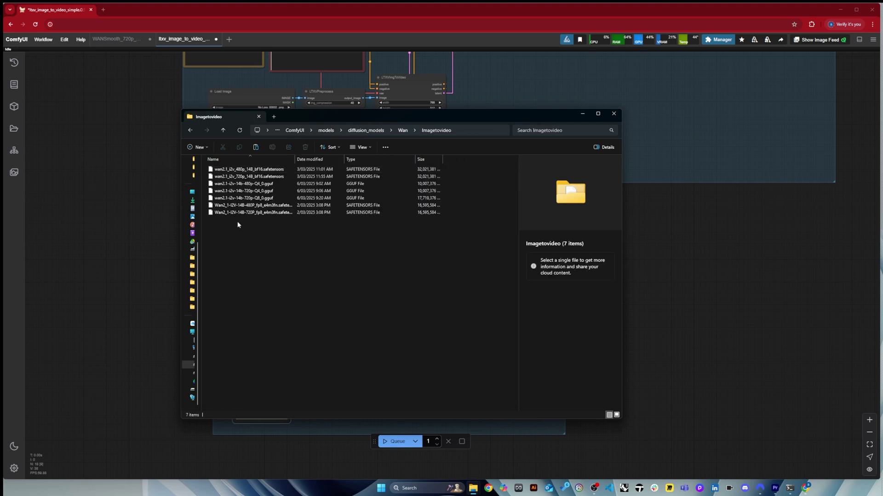